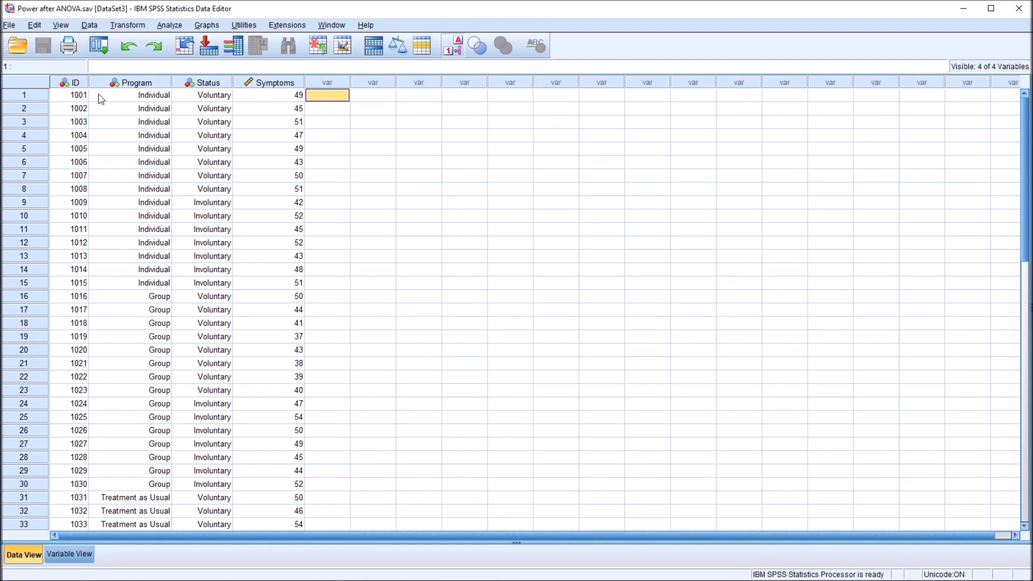
Review the ID column in Data View, confirming the last case is 1045
click(77, 84)
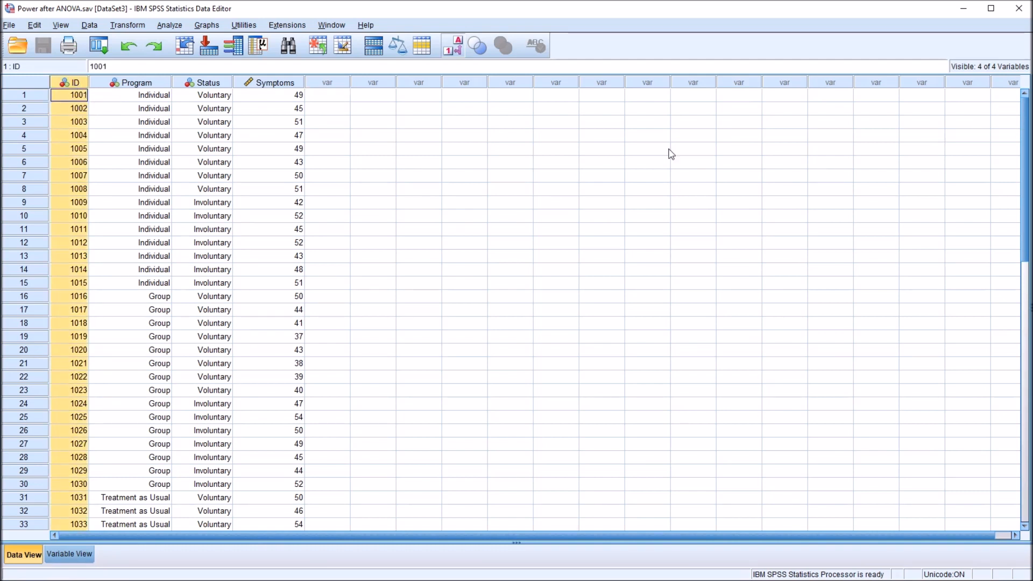
click(79, 96)
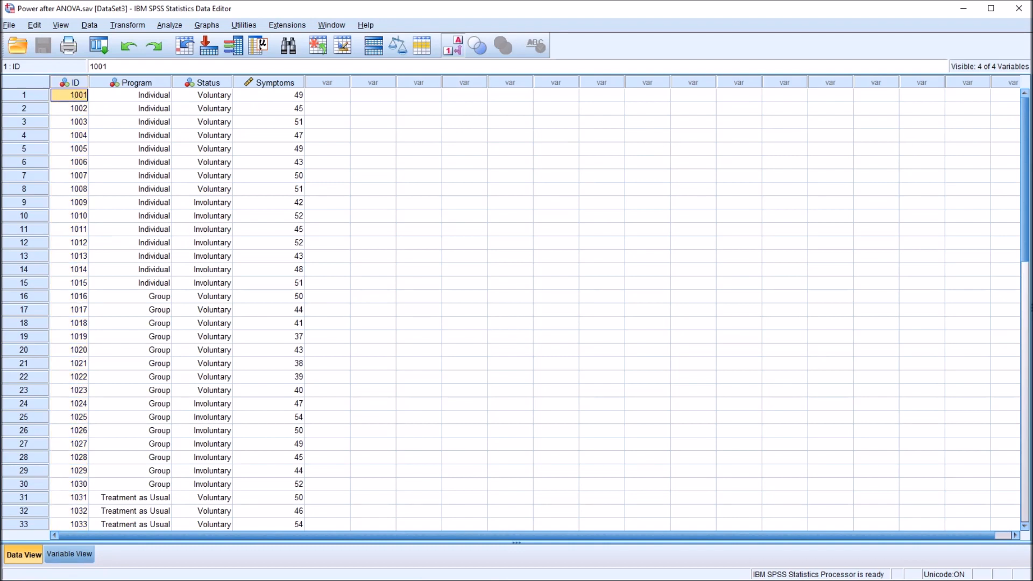
scroll(900, 252, down, 4)
scroll(900, 251, down, 1)
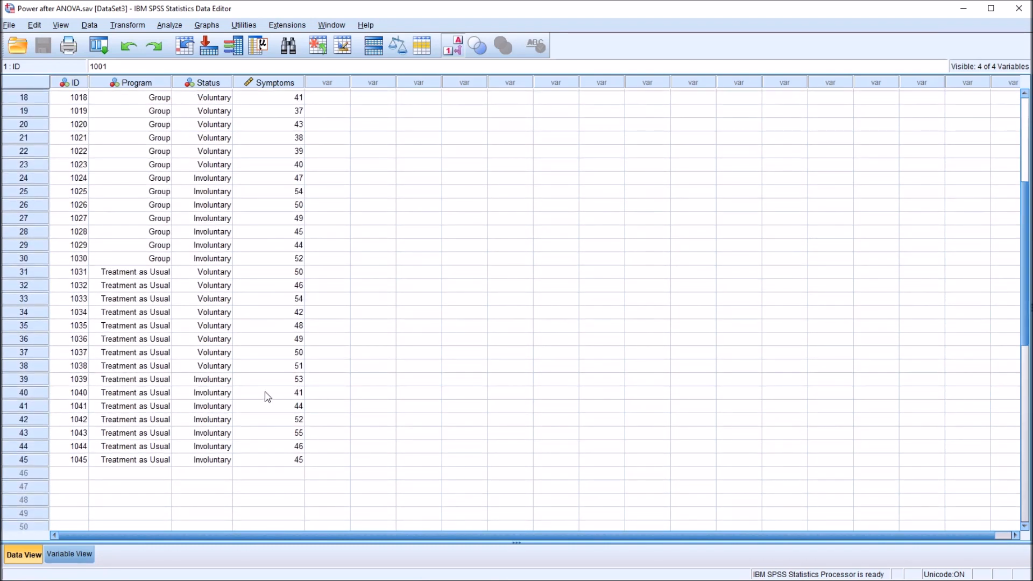
click(76, 462)
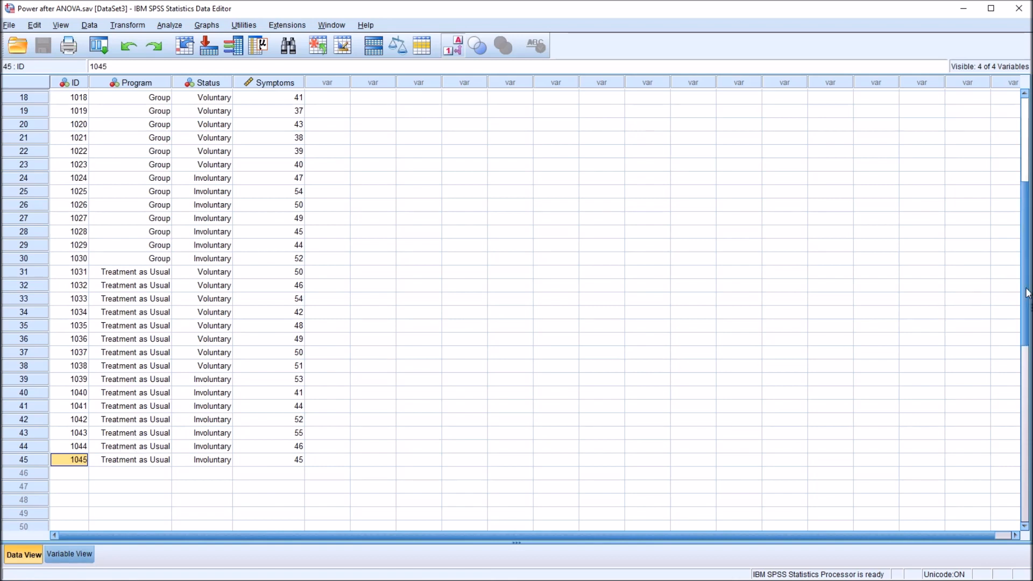
drag(1026, 292, 1018, 173)
Inspect Program codes (Group, Treatment as Usual) and Status codes (Involuntary) across cases
click(143, 83)
click(194, 83)
click(138, 83)
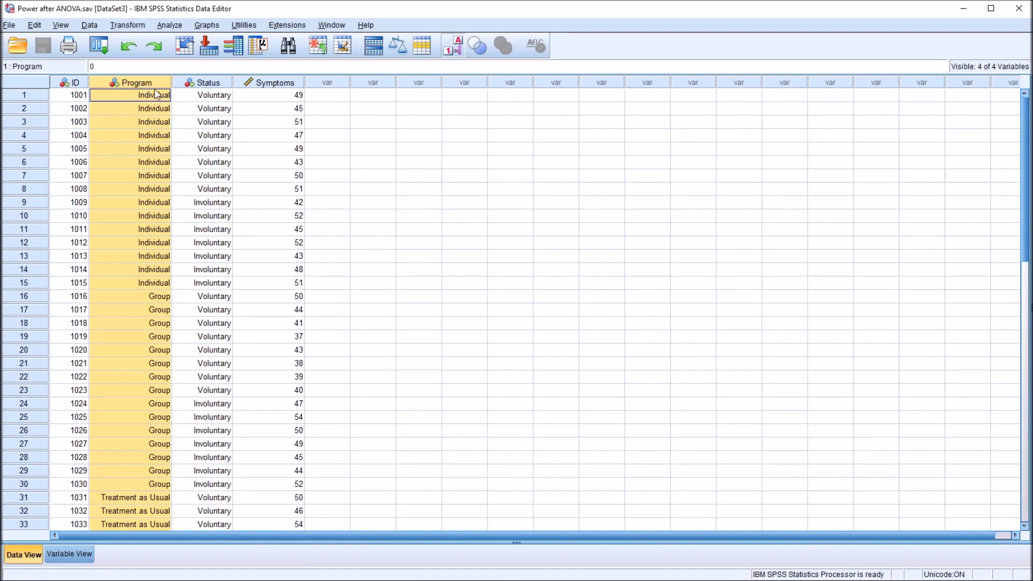
double_click(122, 95)
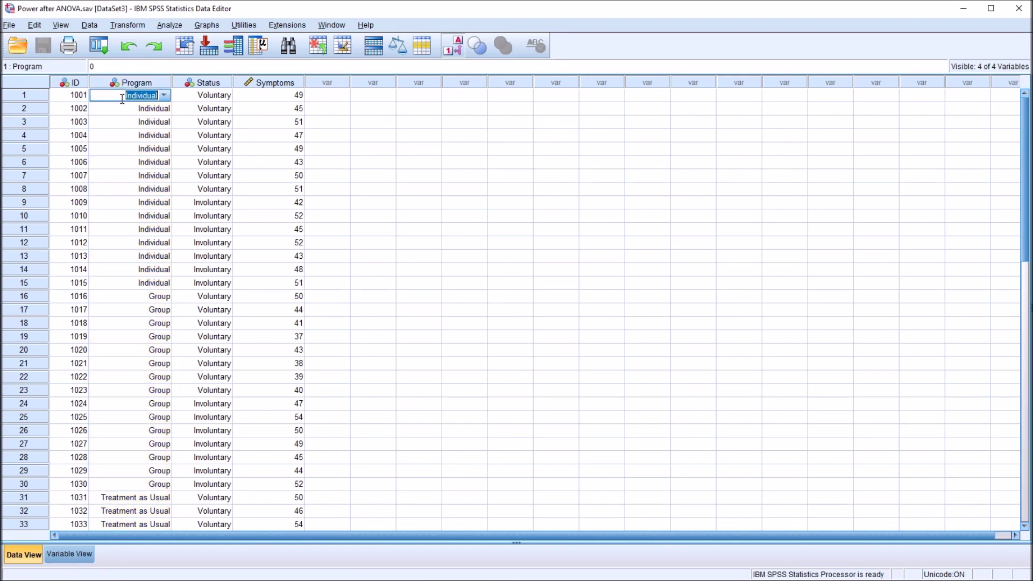
click(122, 299)
click(127, 499)
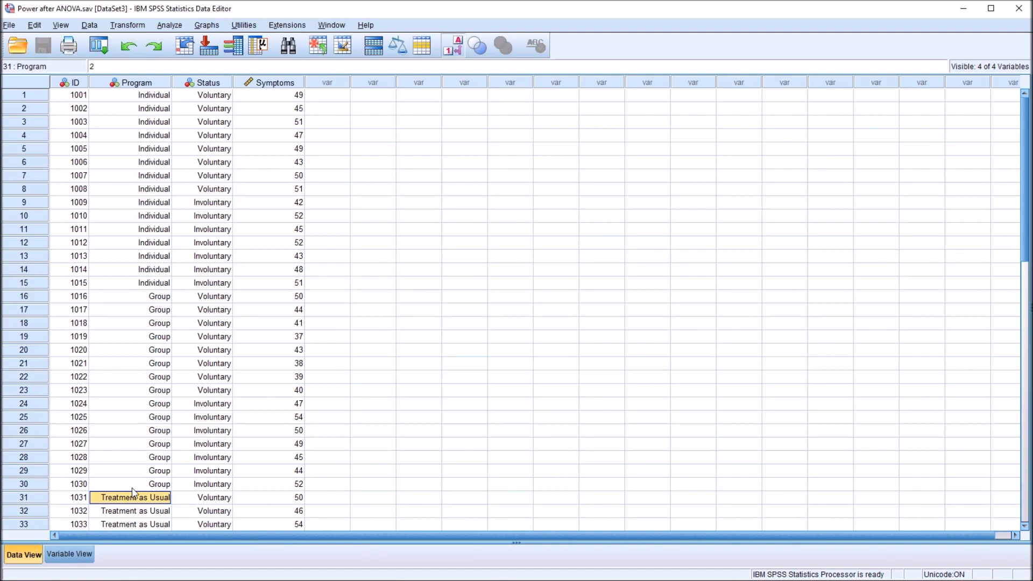
click(208, 84)
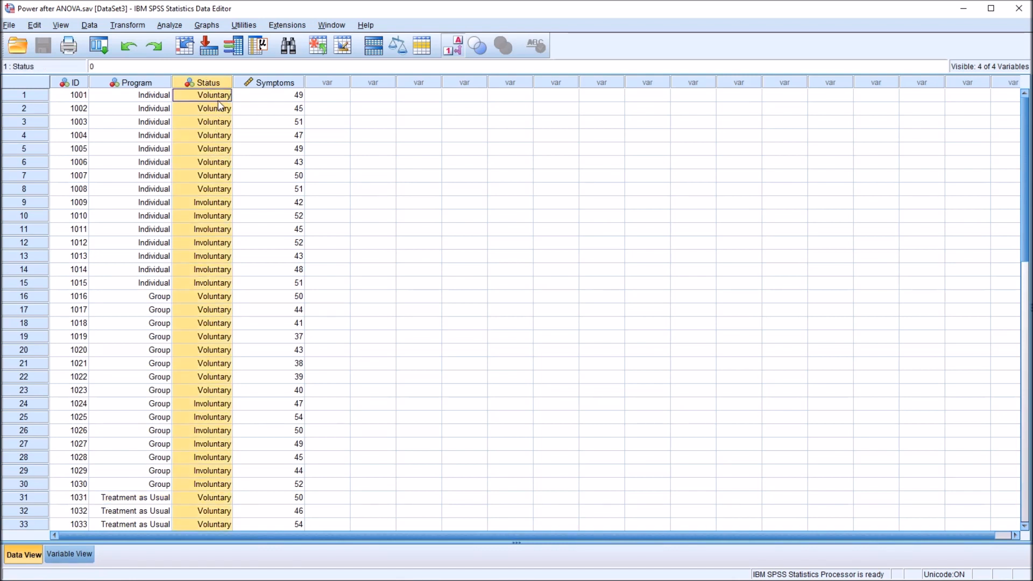
double_click(202, 96)
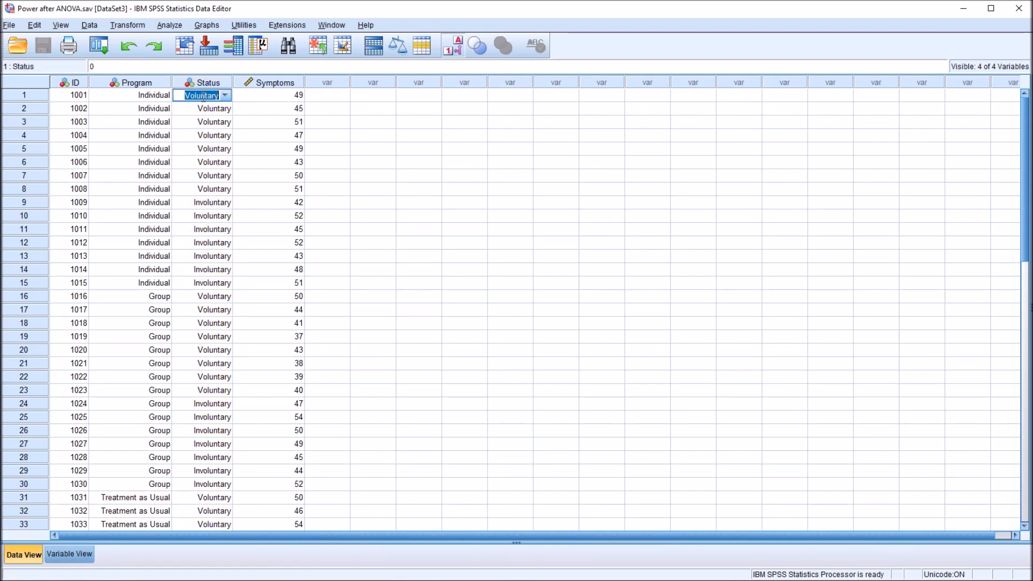
click(205, 204)
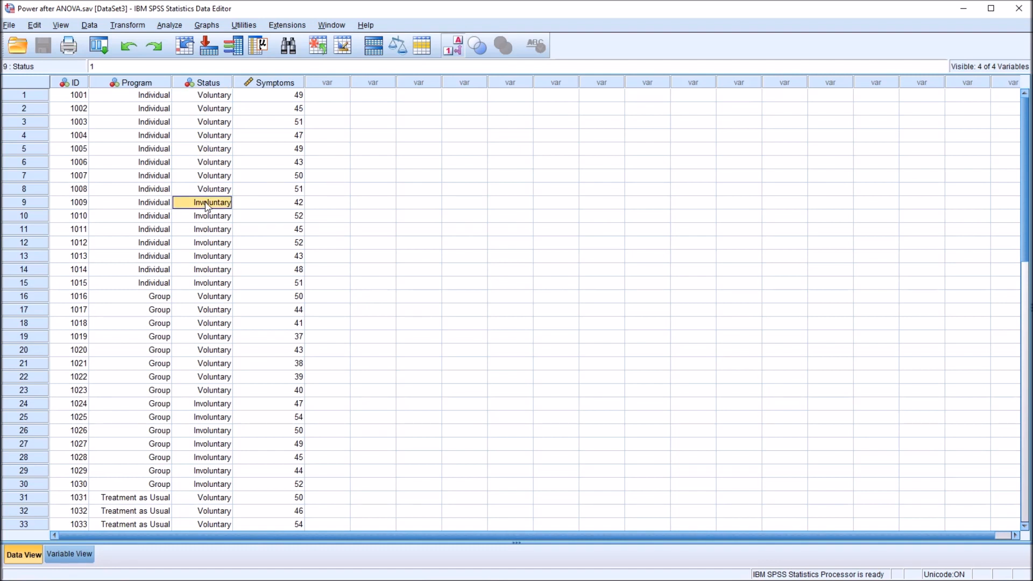
Review the Symptoms variable column
click(272, 83)
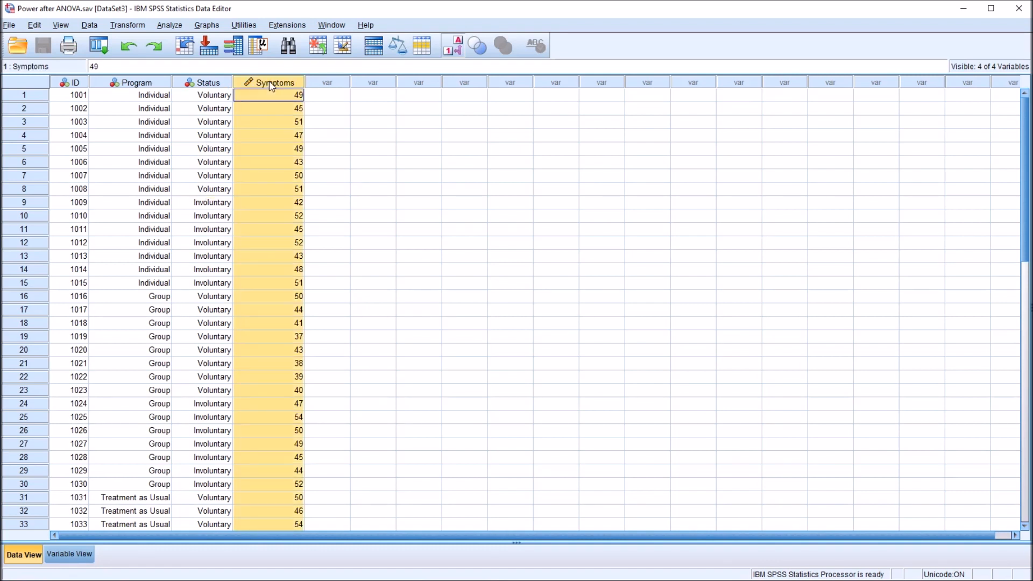
click(326, 97)
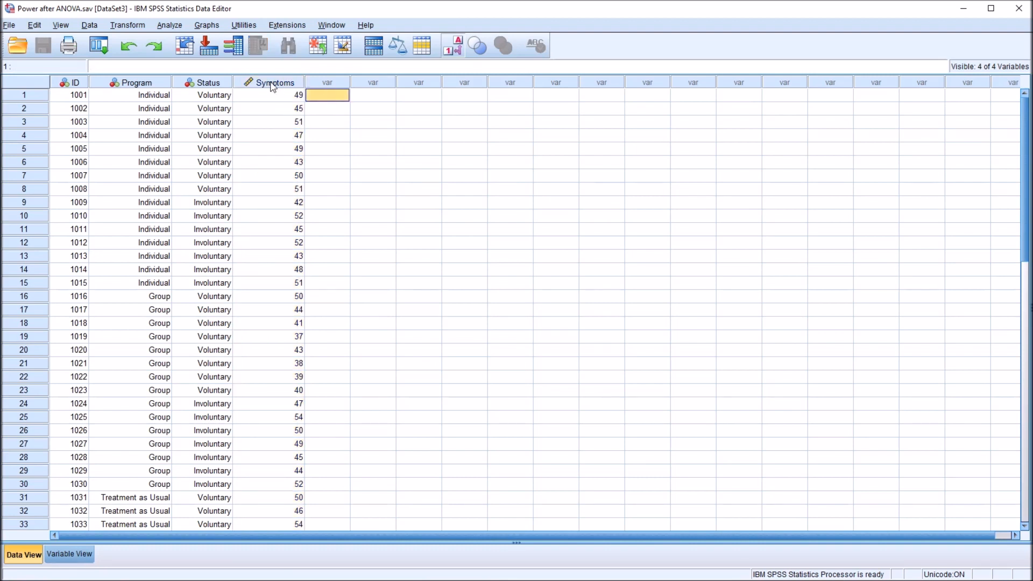
click(272, 83)
click(312, 96)
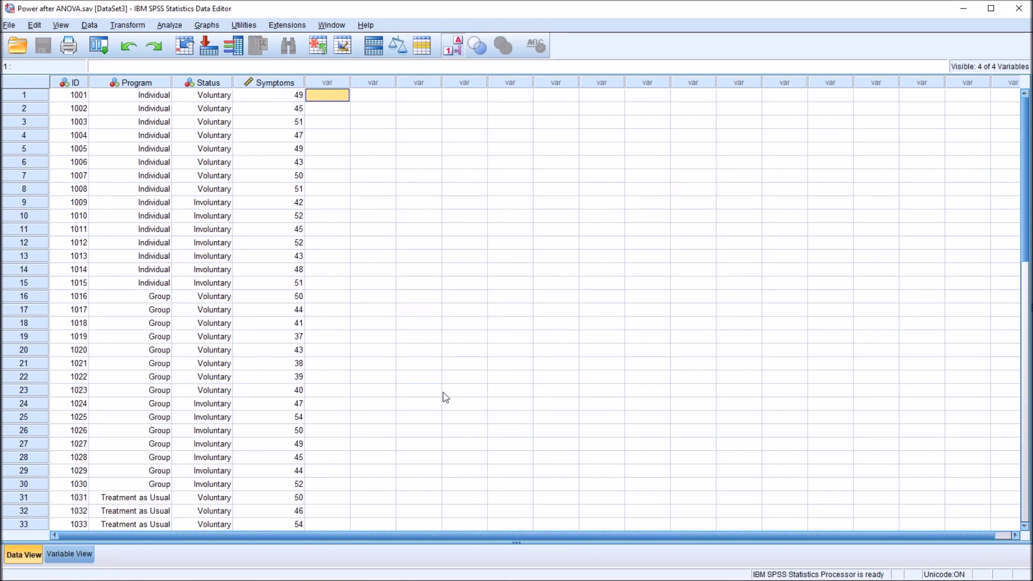
Re-check Program codes for Group and Treatment as Usual cases and the Status categories
click(136, 83)
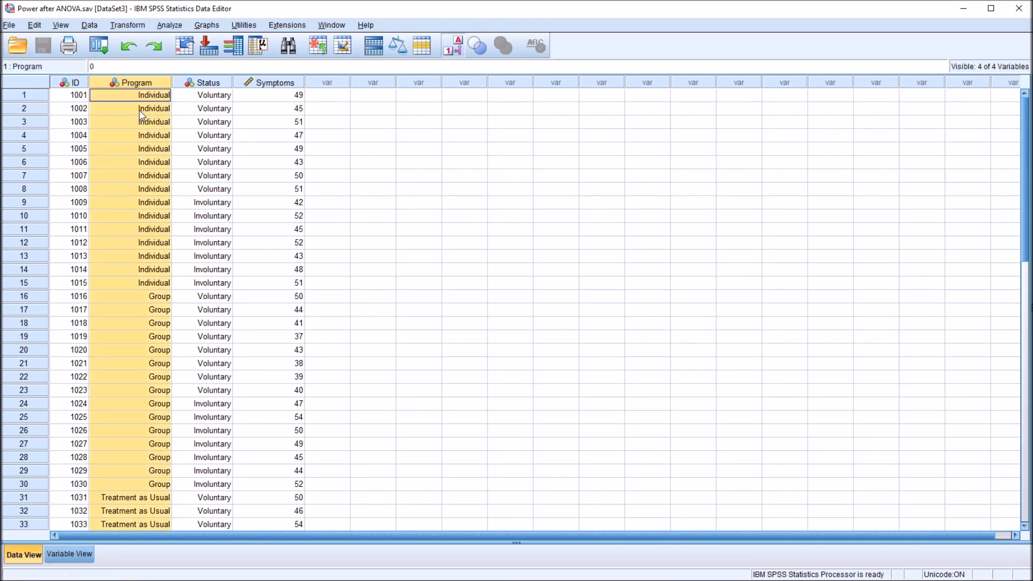
click(269, 83)
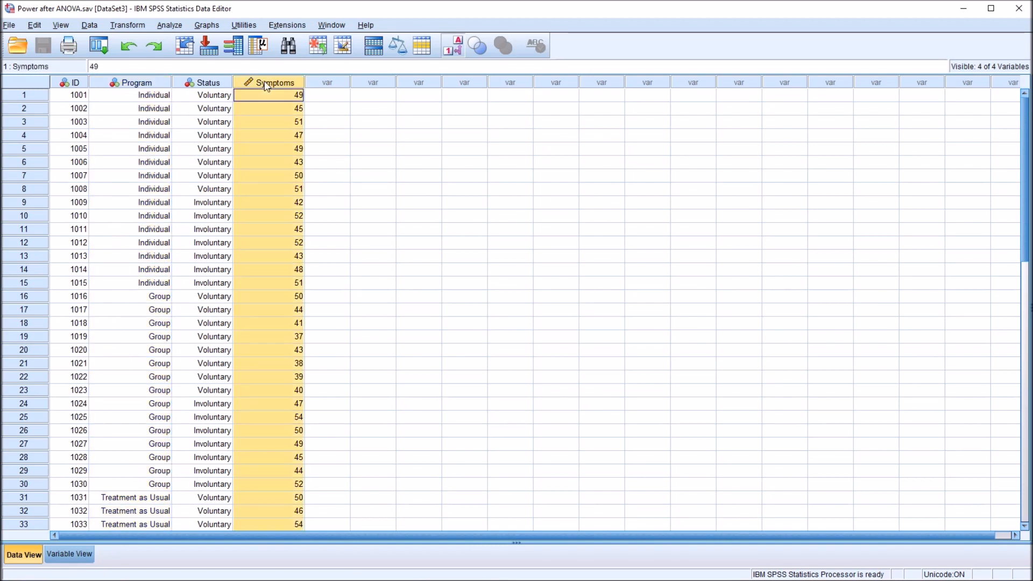
click(127, 98)
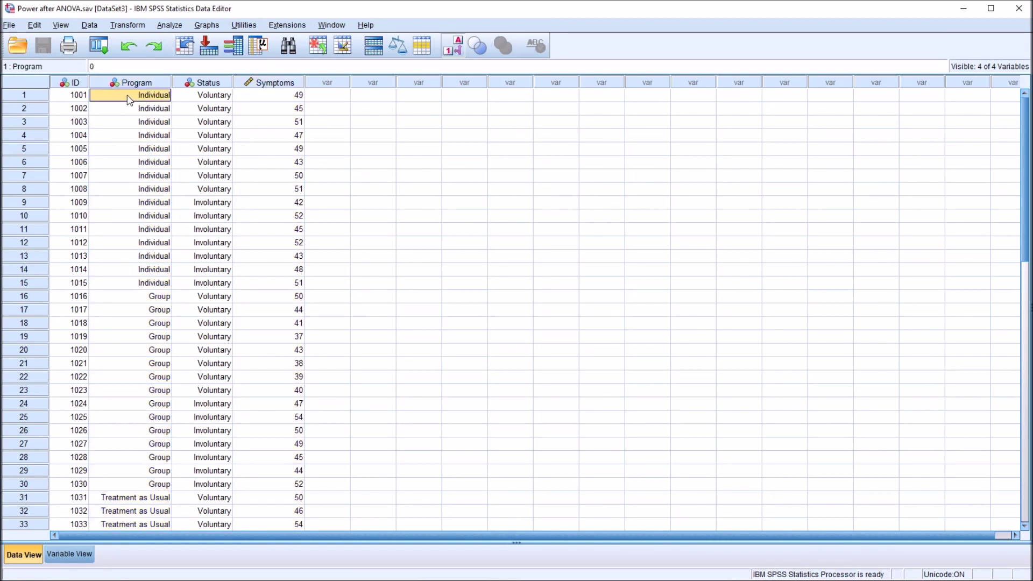
click(118, 297)
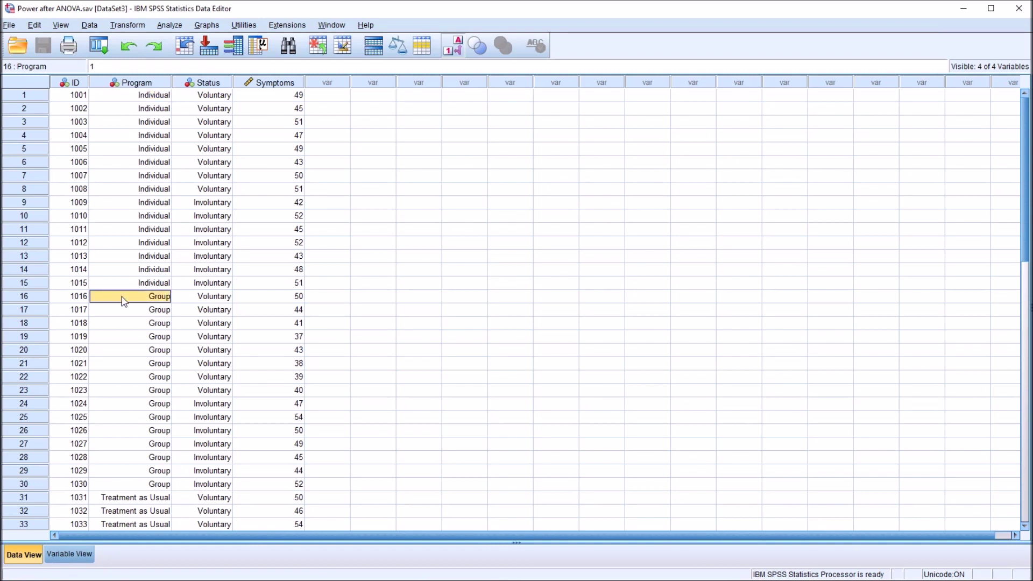
click(124, 96)
click(124, 501)
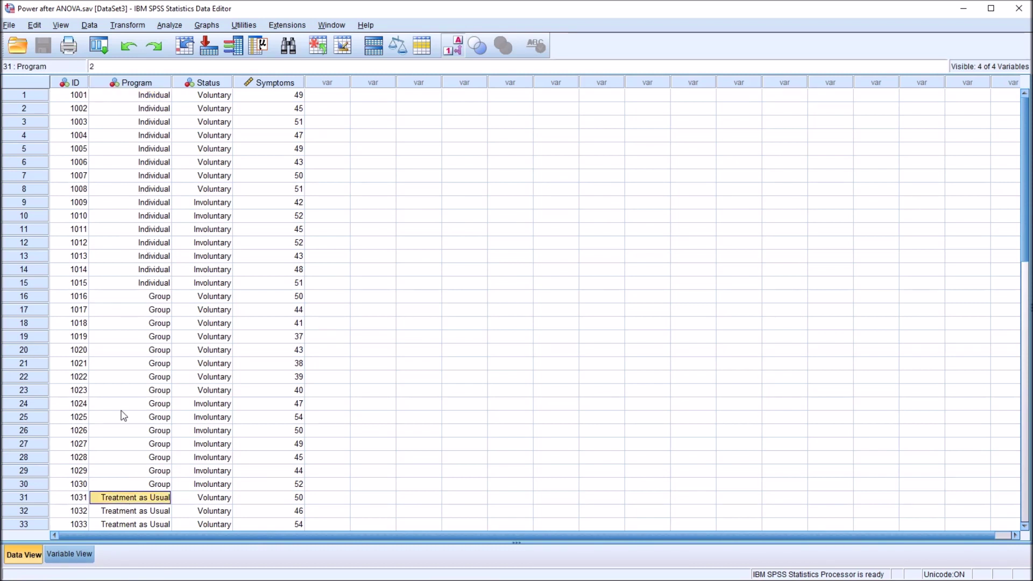
click(119, 300)
click(127, 500)
click(202, 82)
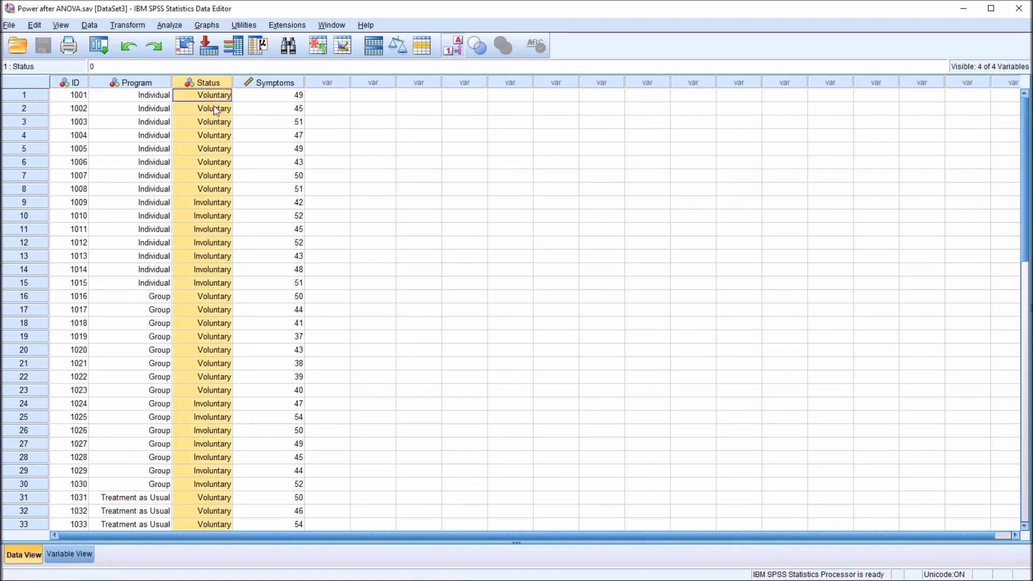
double_click(192, 97)
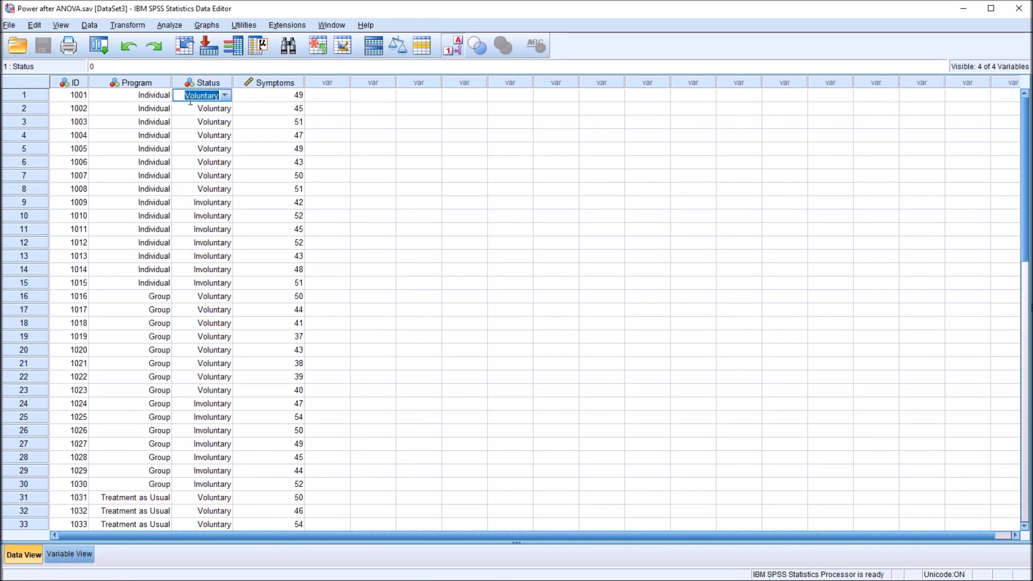
click(202, 203)
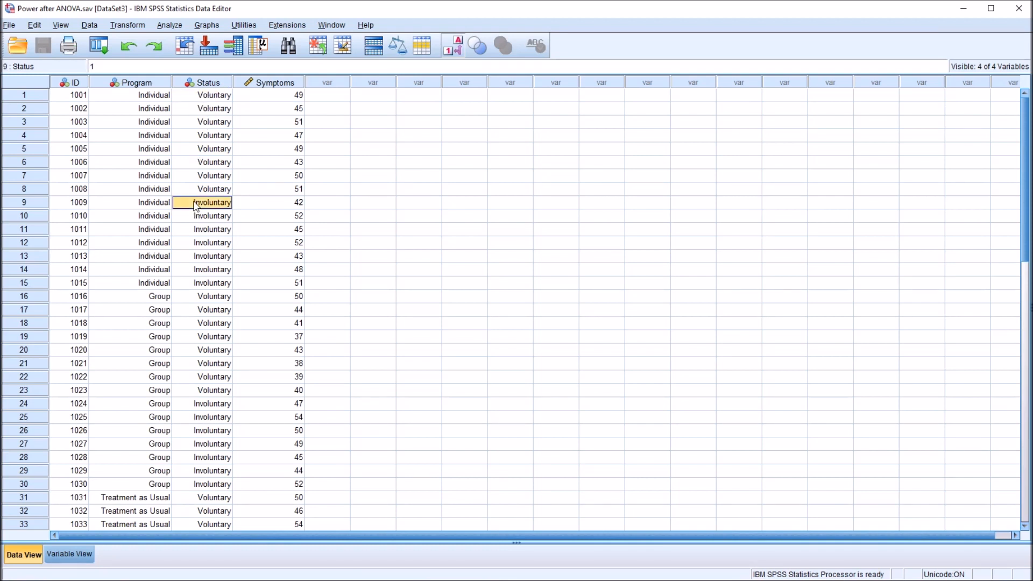
Compare the Program and Status columns by alternately highlighting them
click(137, 84)
click(187, 84)
click(150, 82)
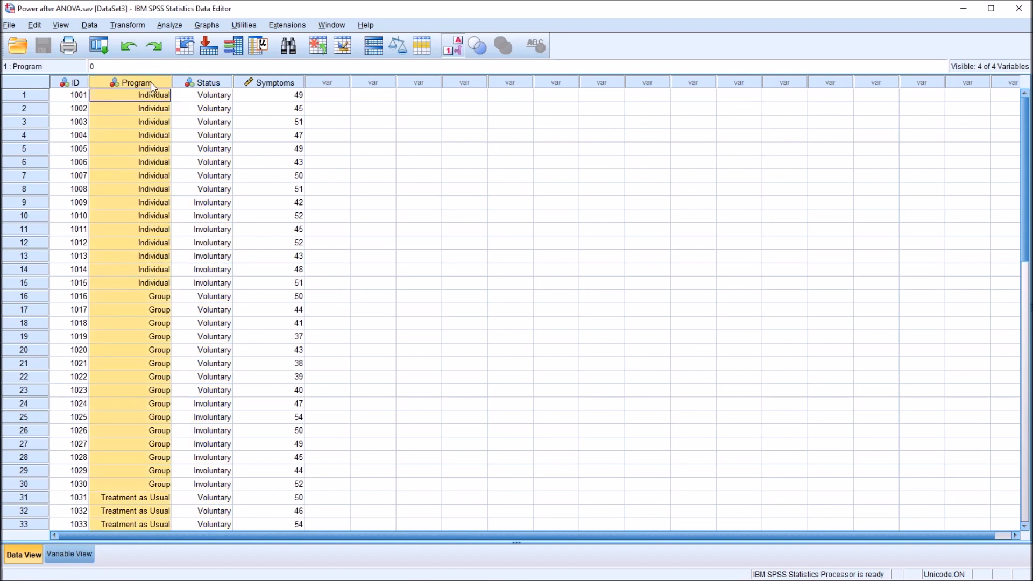
click(190, 85)
click(147, 86)
click(195, 84)
click(161, 85)
click(327, 94)
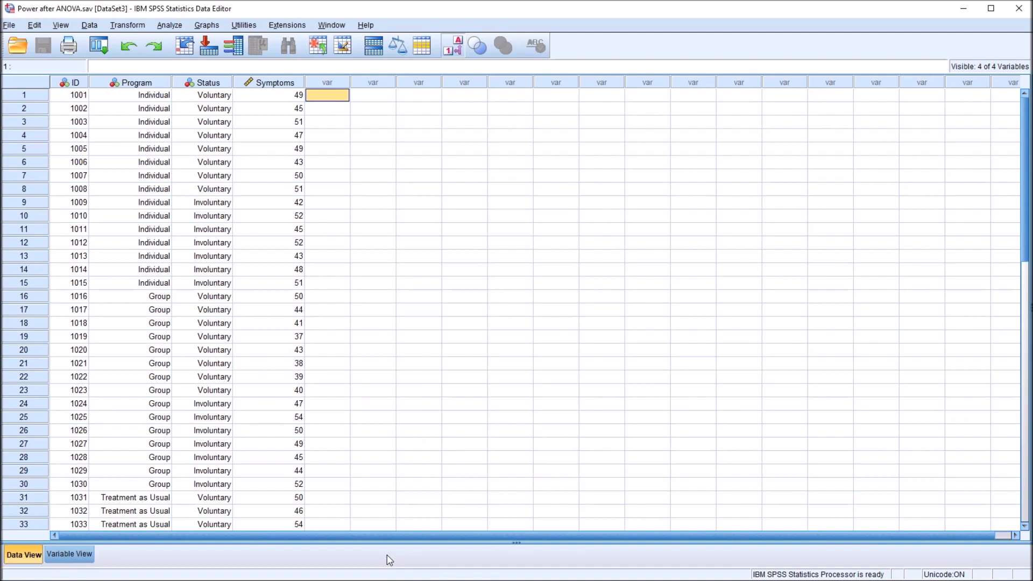
click(137, 83)
click(187, 84)
click(153, 84)
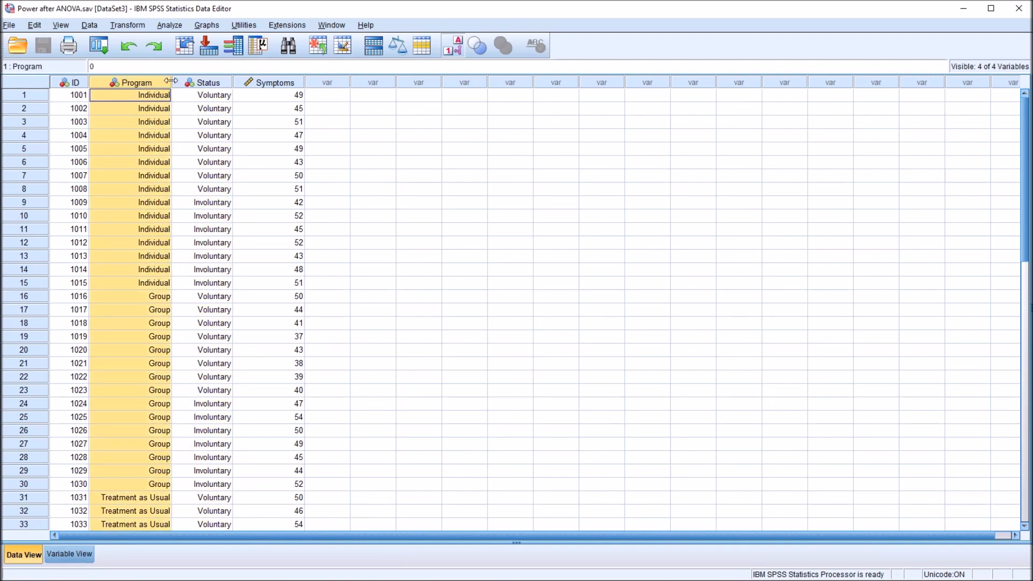
click(186, 84)
click(153, 84)
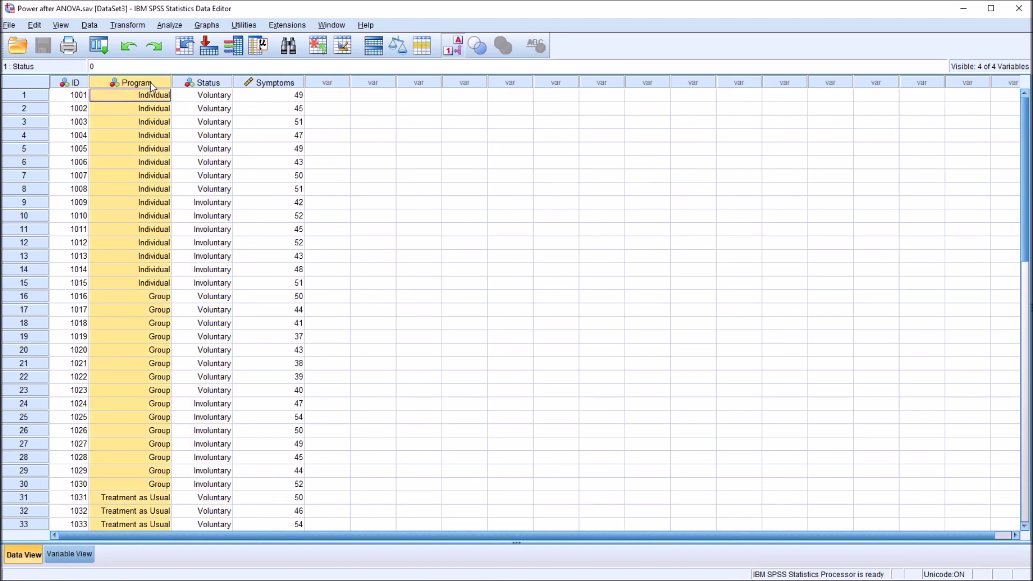
click(203, 84)
click(327, 95)
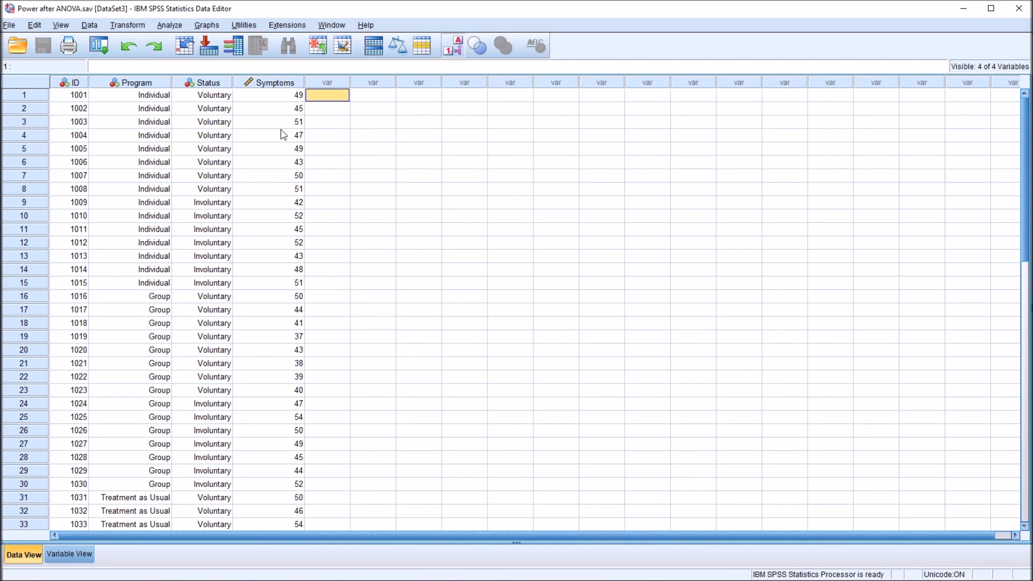
Start a Univariate GLM with Program as factor and Symptoms as dependent, then go to Options
click(170, 25)
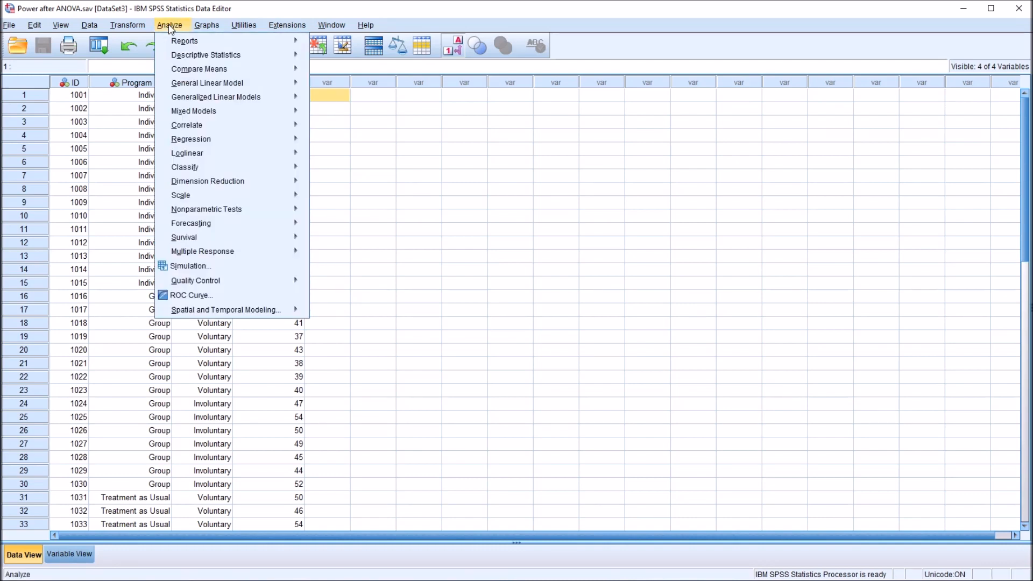
mouse_move(215, 97)
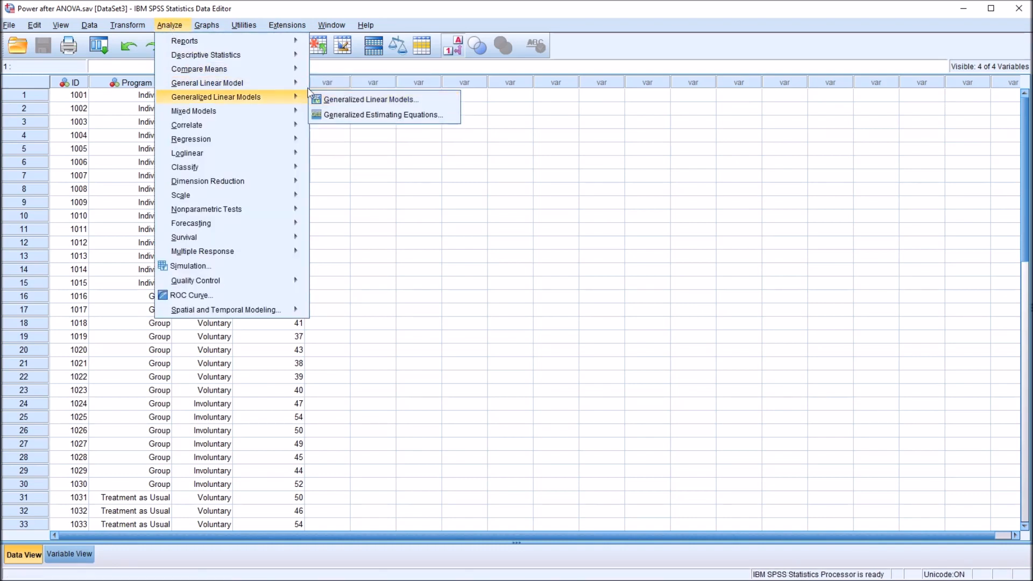
click(341, 85)
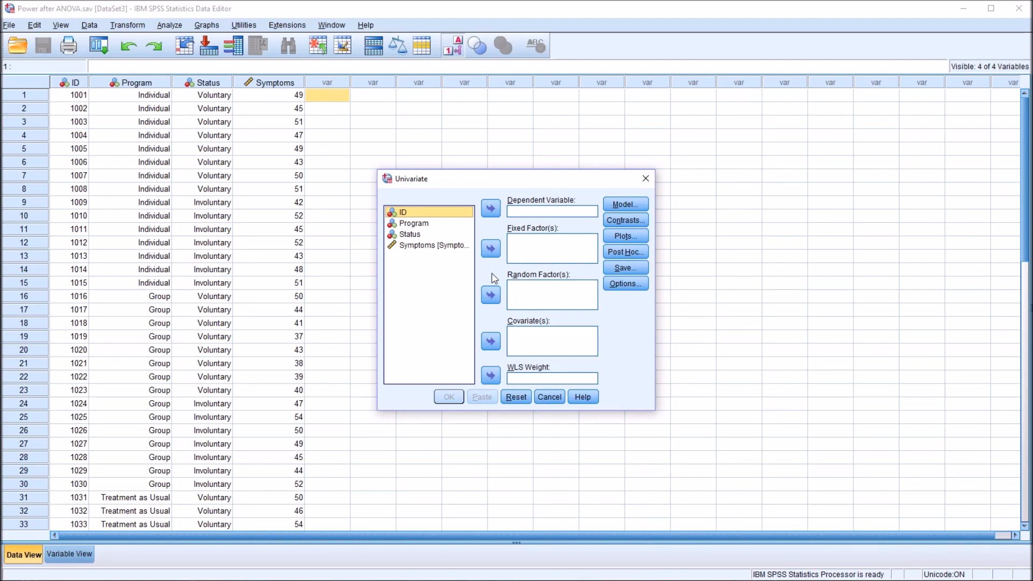
mouse_move(422, 224)
mouse_down()
mouse_move(525, 242)
mouse_move(521, 257)
mouse_up()
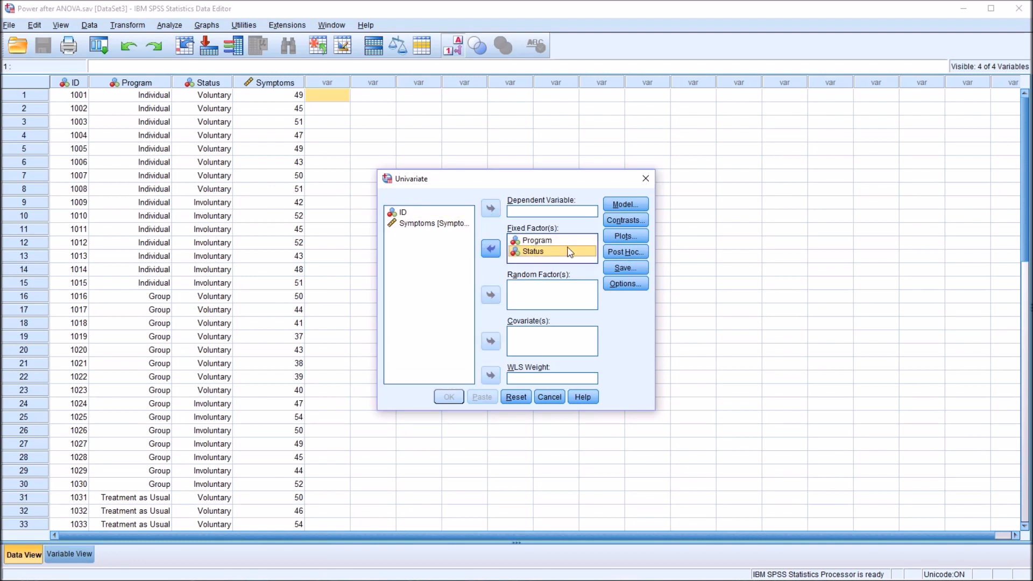
drag(415, 224, 528, 213)
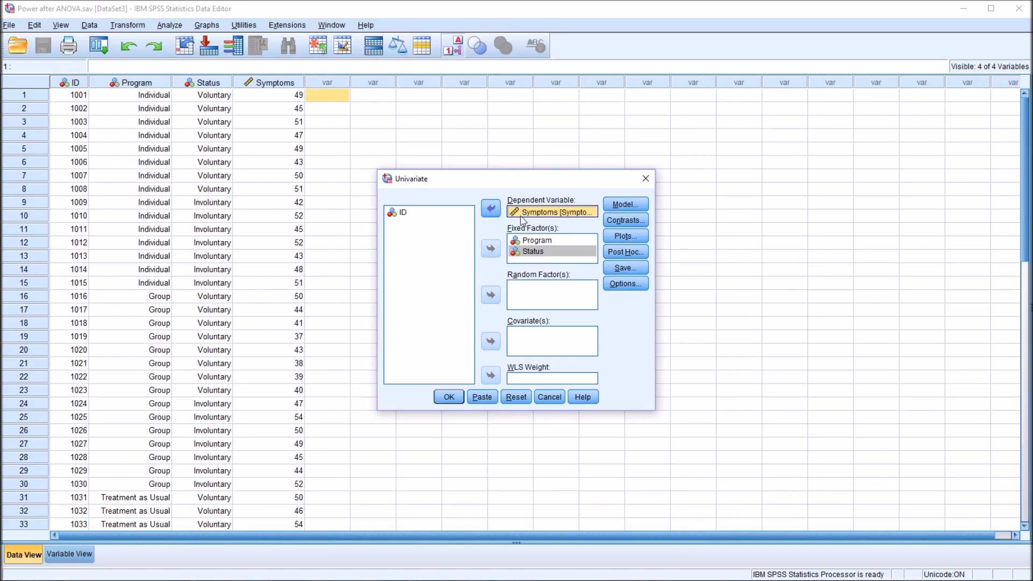
click(620, 285)
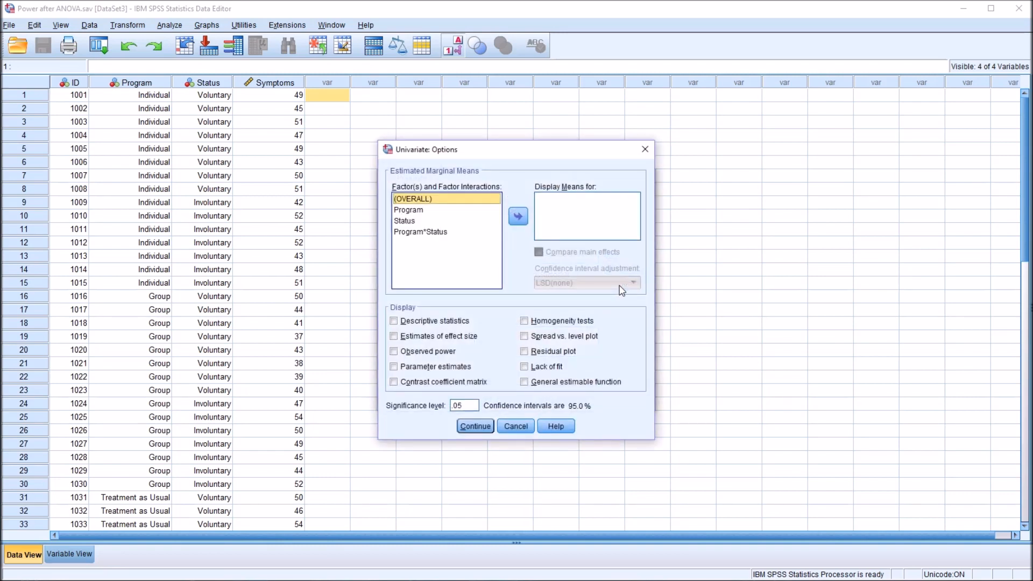
Request descriptive statistics, effect size estimates, observed power and homogeneity tests, then run the ANOVA
click(396, 321)
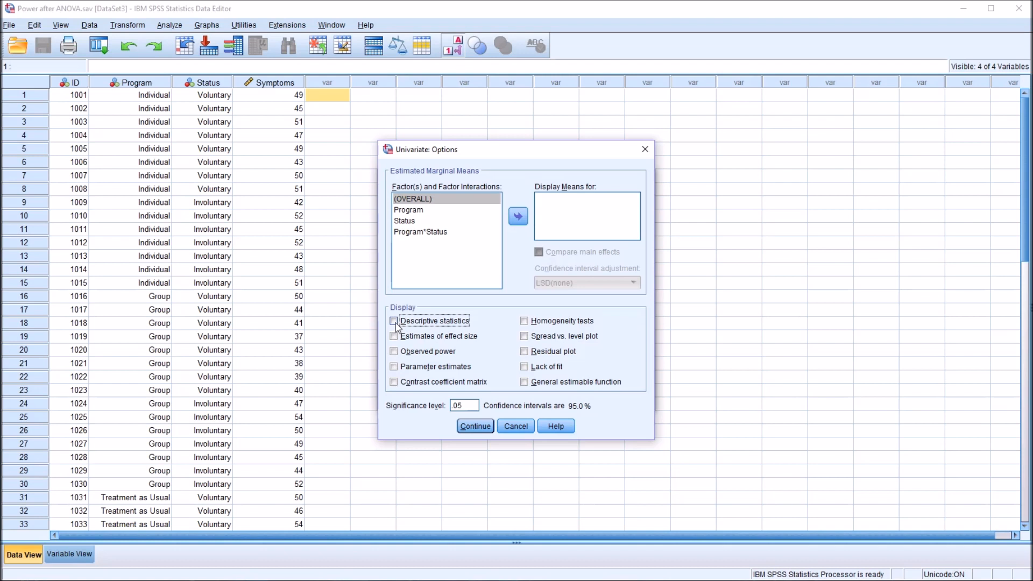
click(394, 337)
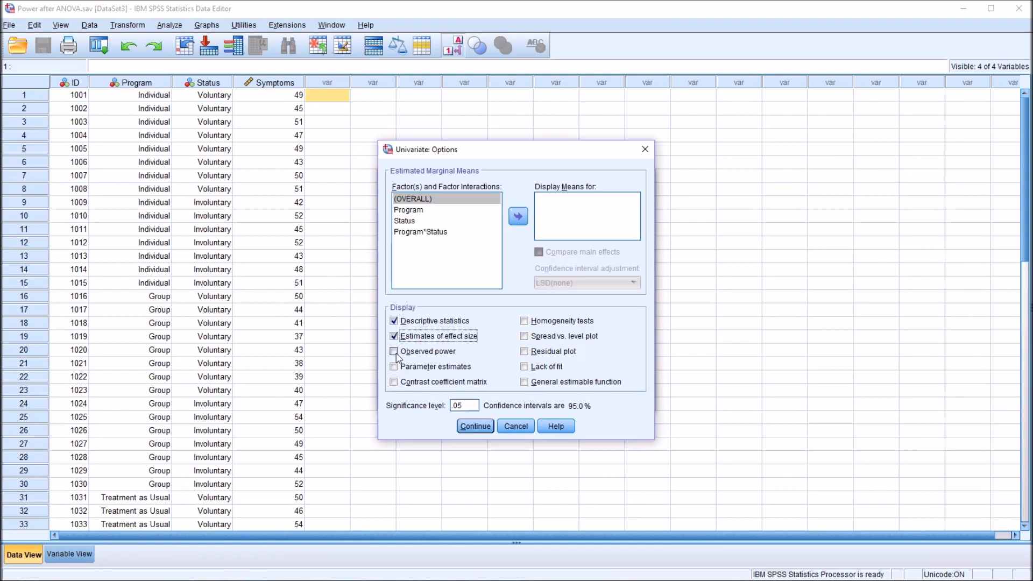
click(395, 352)
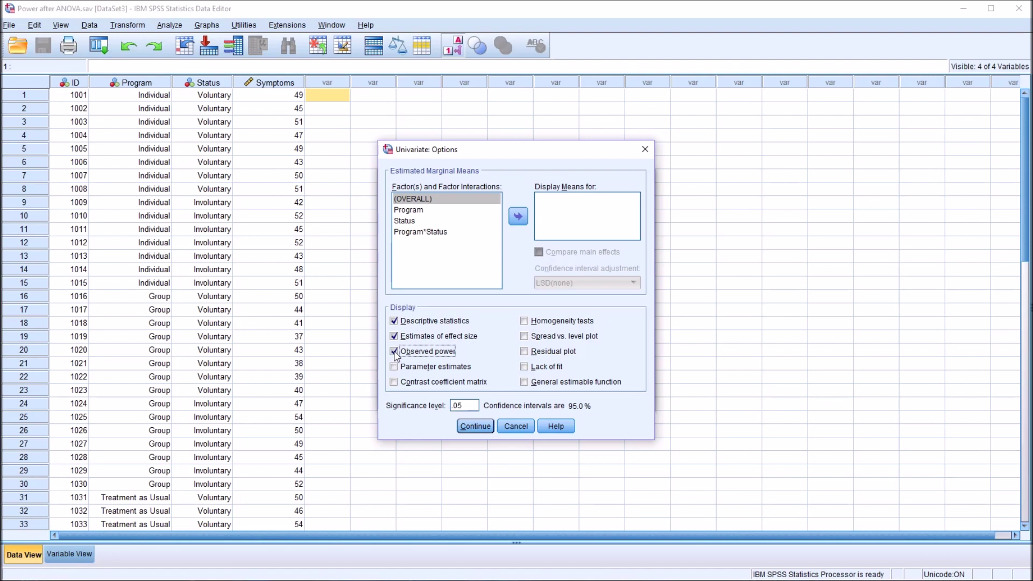
click(525, 322)
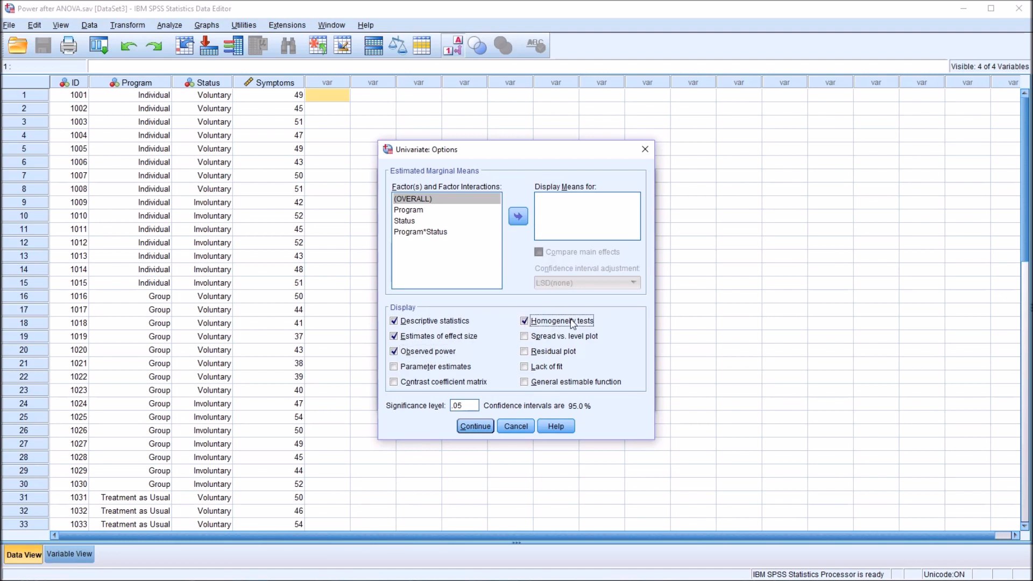
click(475, 426)
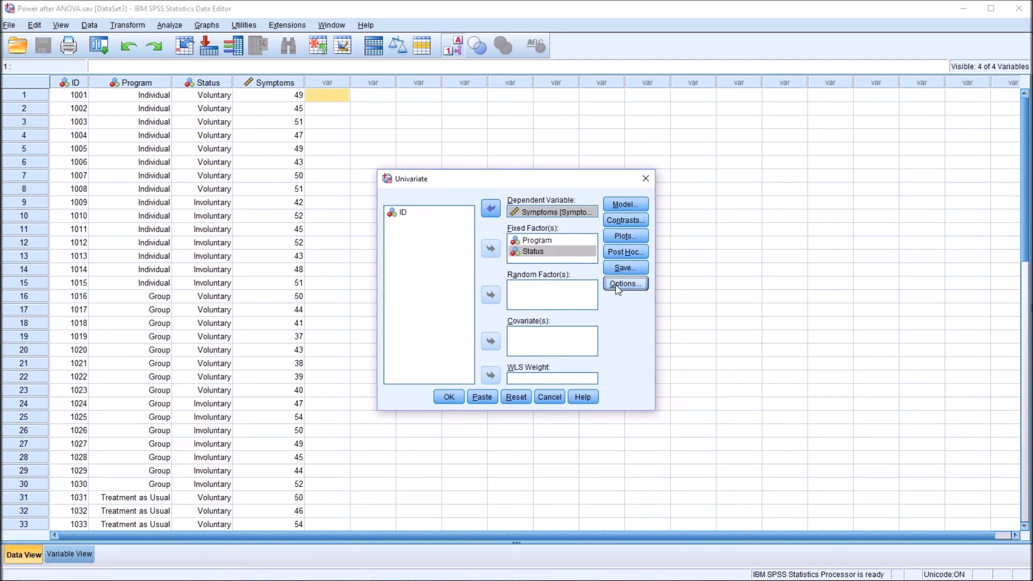
click(449, 396)
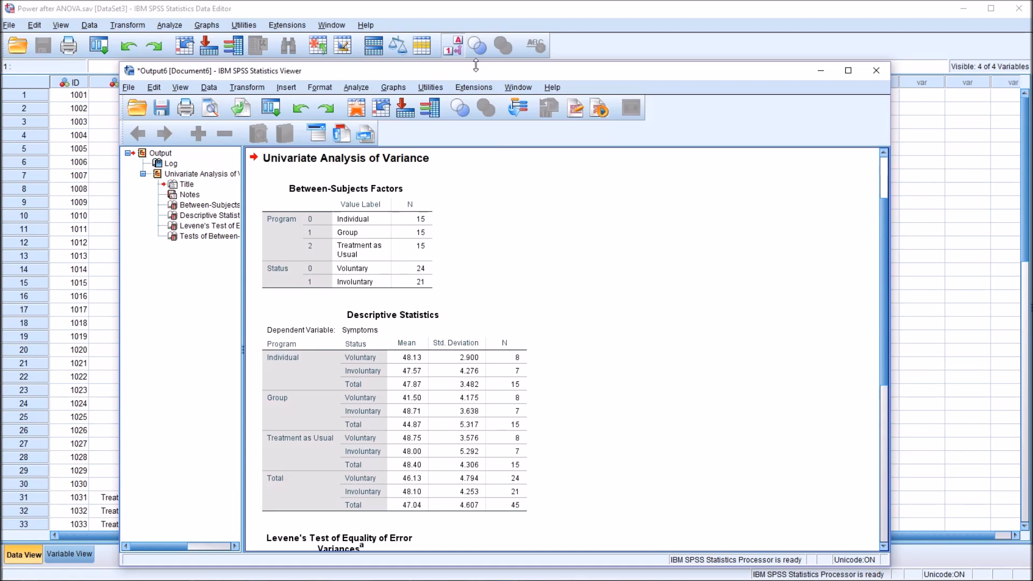
Enlarge the Output Viewer window taller and wider on both sides
drag(474, 65, 471, 20)
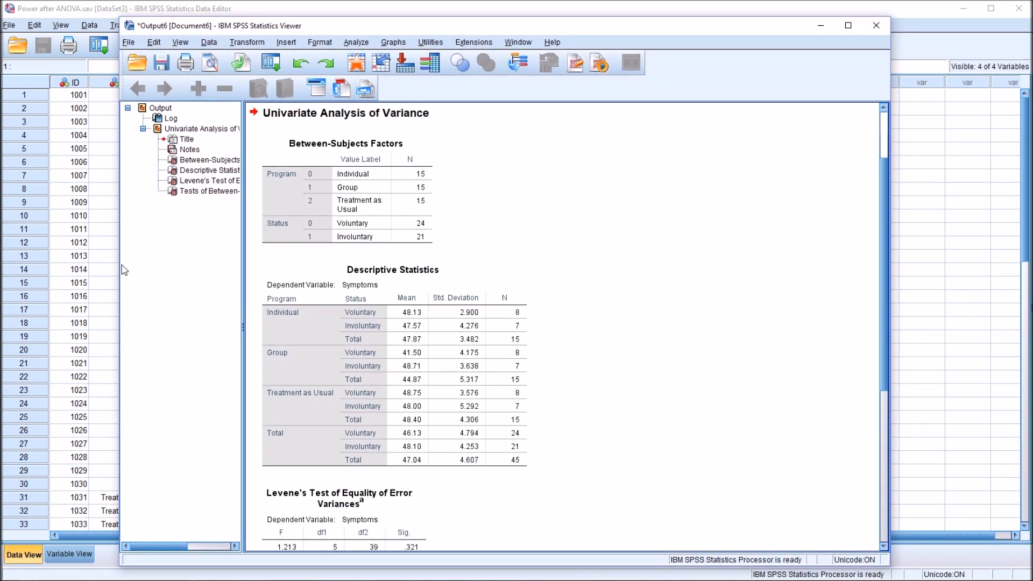
drag(119, 266, 69, 267)
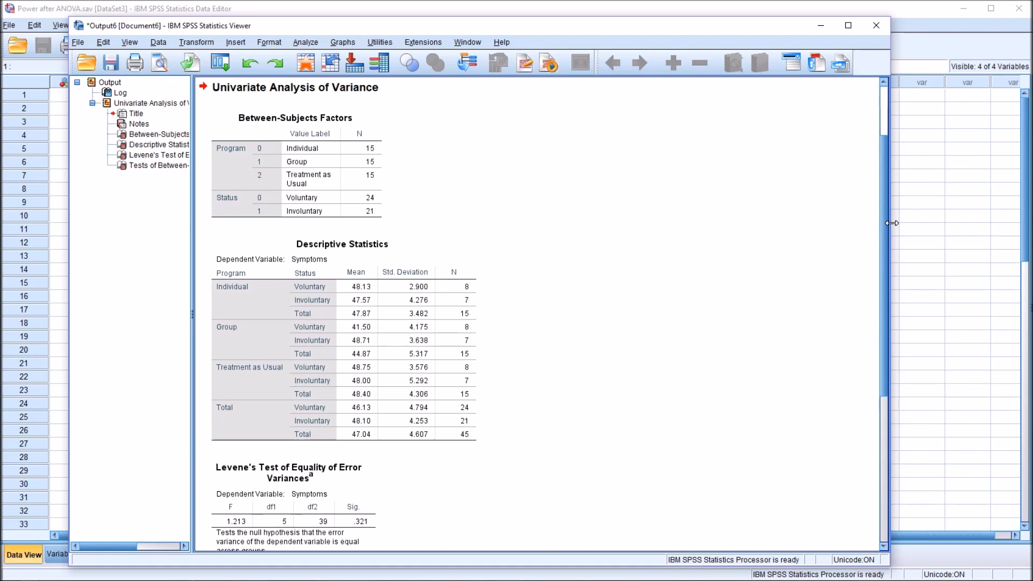
drag(891, 222, 986, 219)
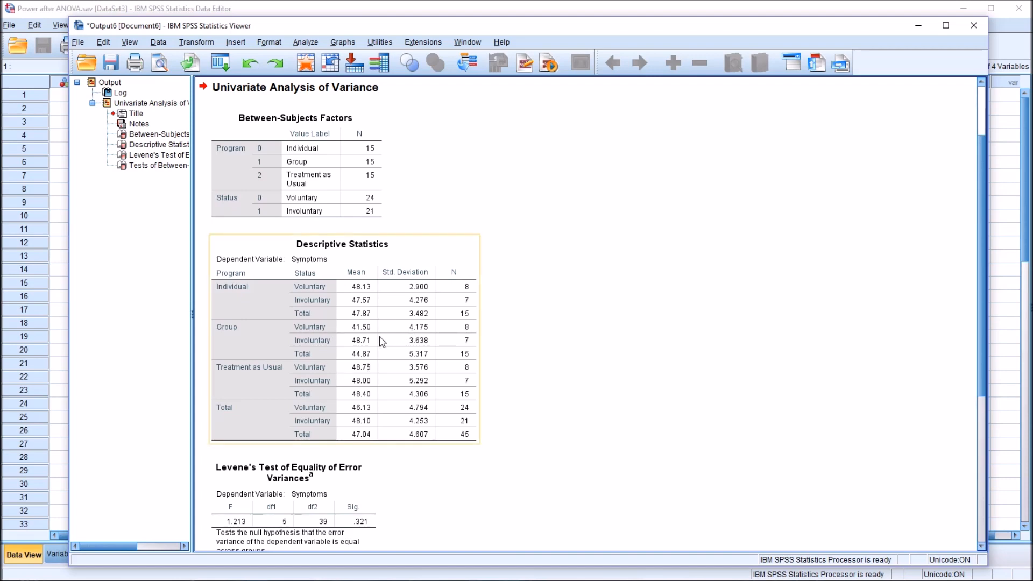
drag(982, 253, 971, 408)
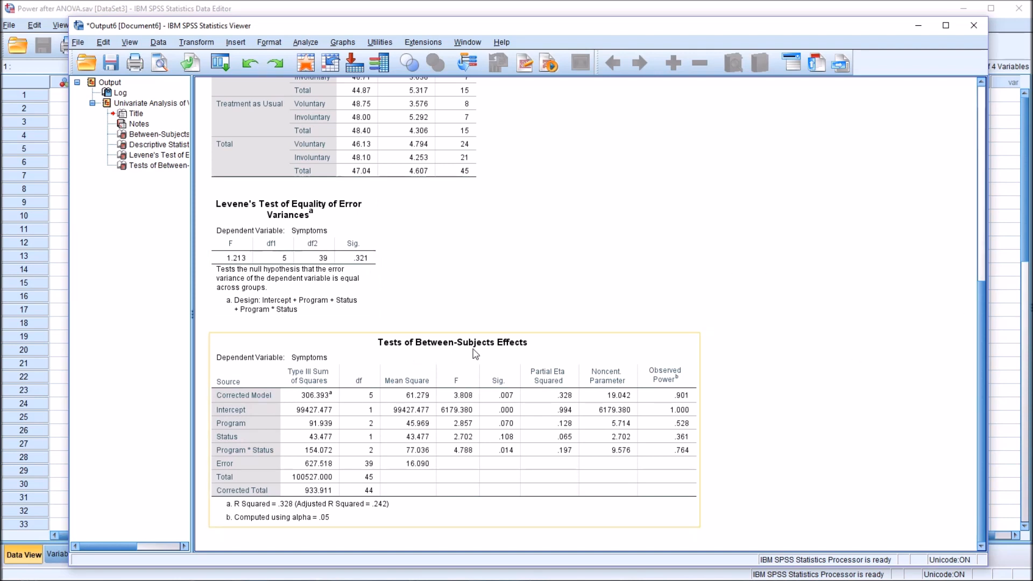
Open the Tests of Between-Subjects Effects table for editing and select the Program row
click(240, 426)
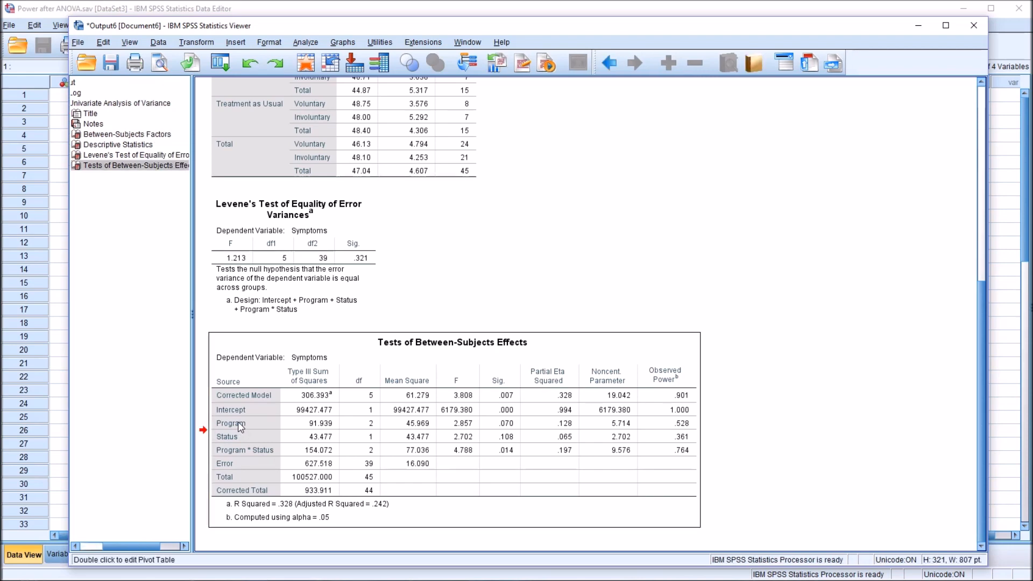
double_click(240, 426)
click(389, 293)
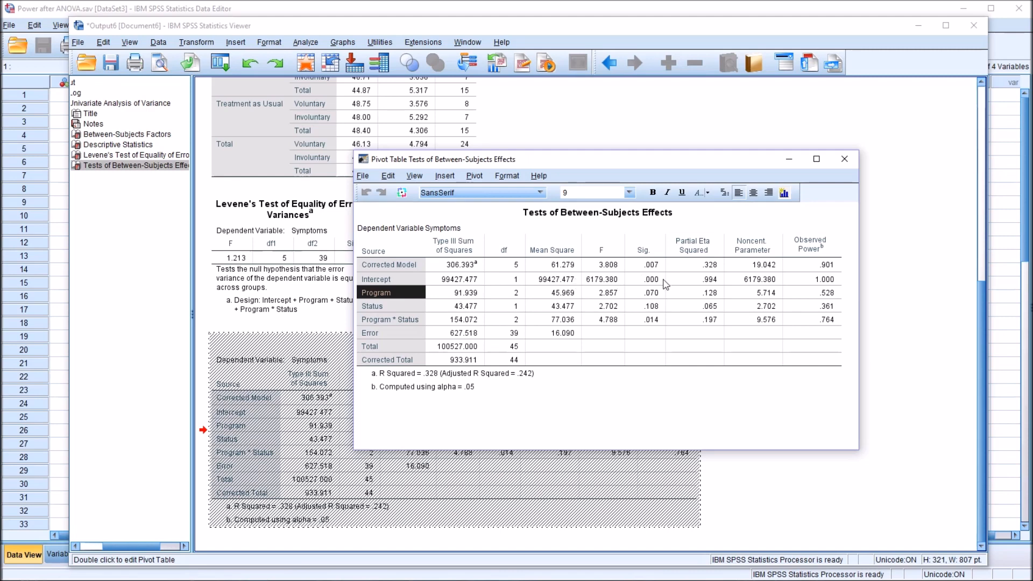
Go over Program's Sig. .070, partial eta squared .128 and observed power .528
click(644, 295)
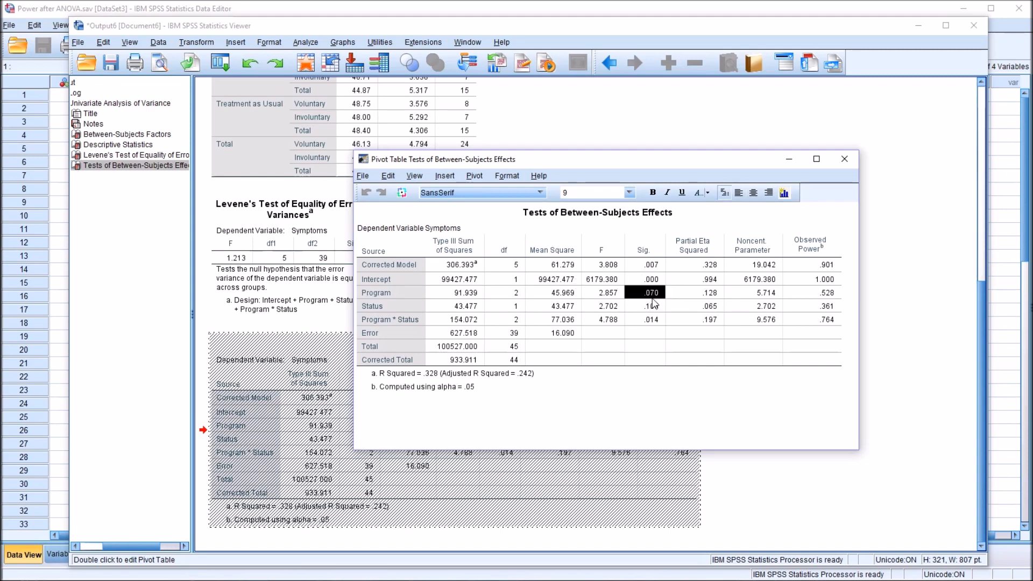
click(692, 296)
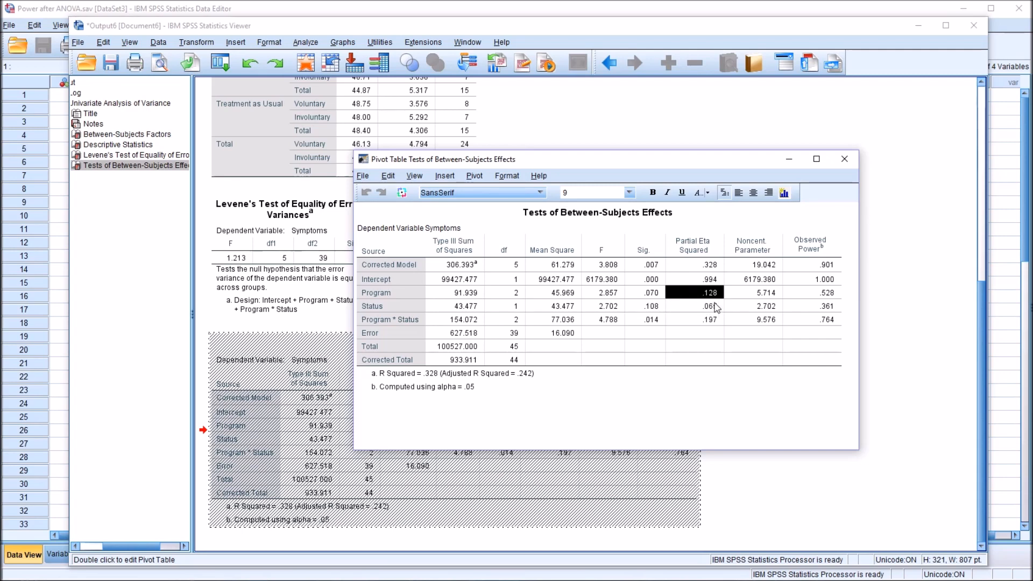
click(808, 292)
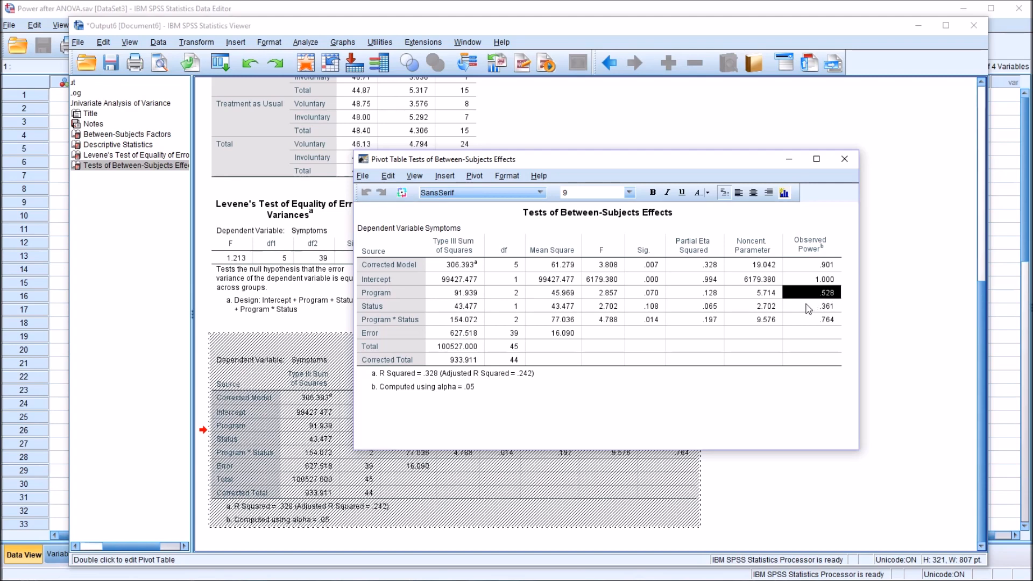
click(699, 295)
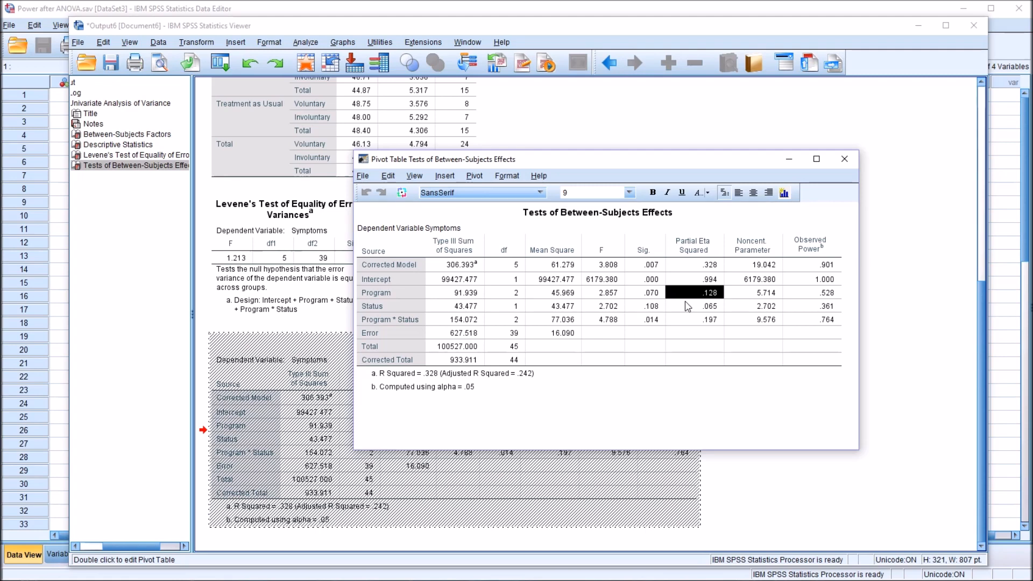
click(816, 293)
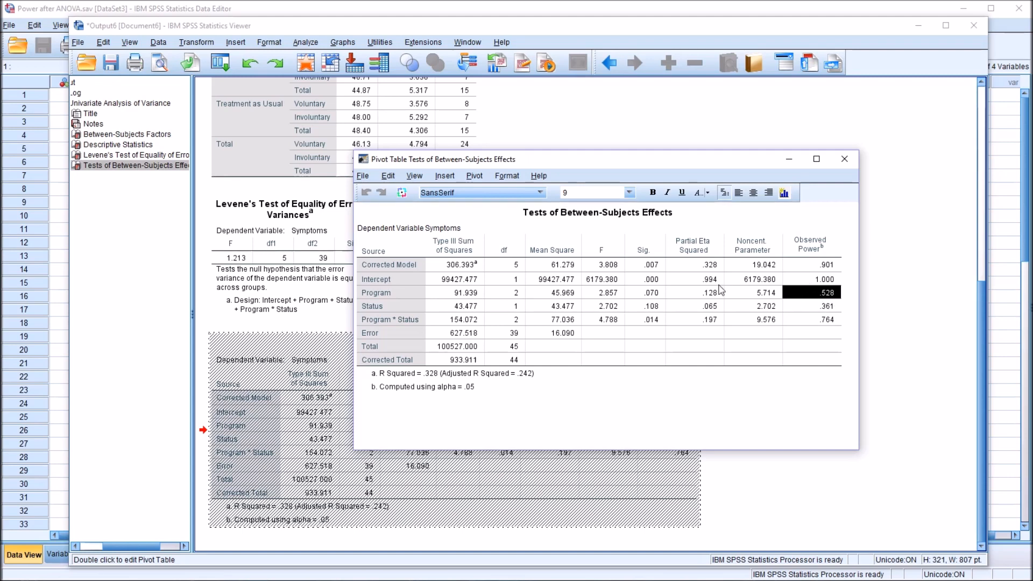
click(688, 294)
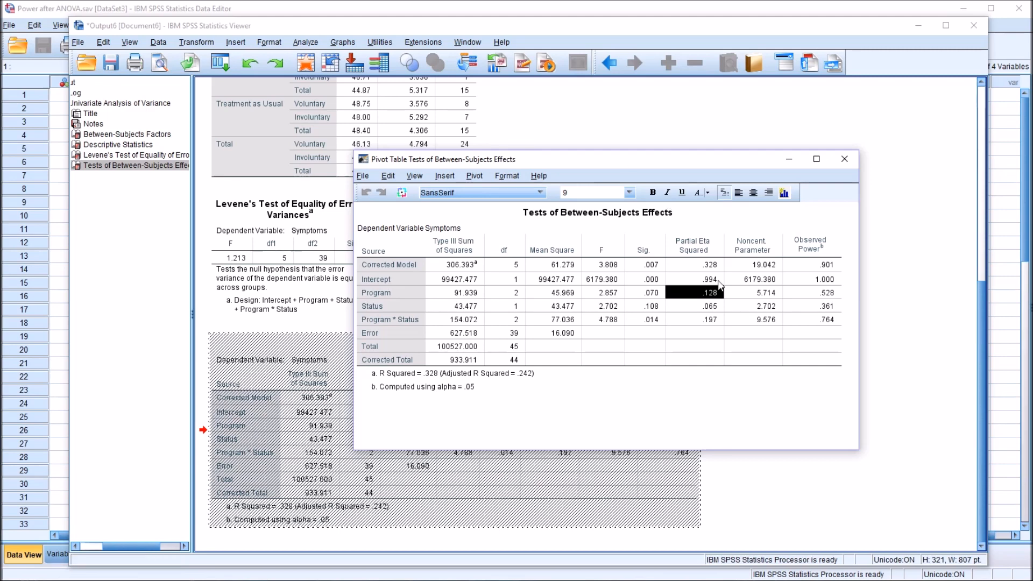
click(401, 295)
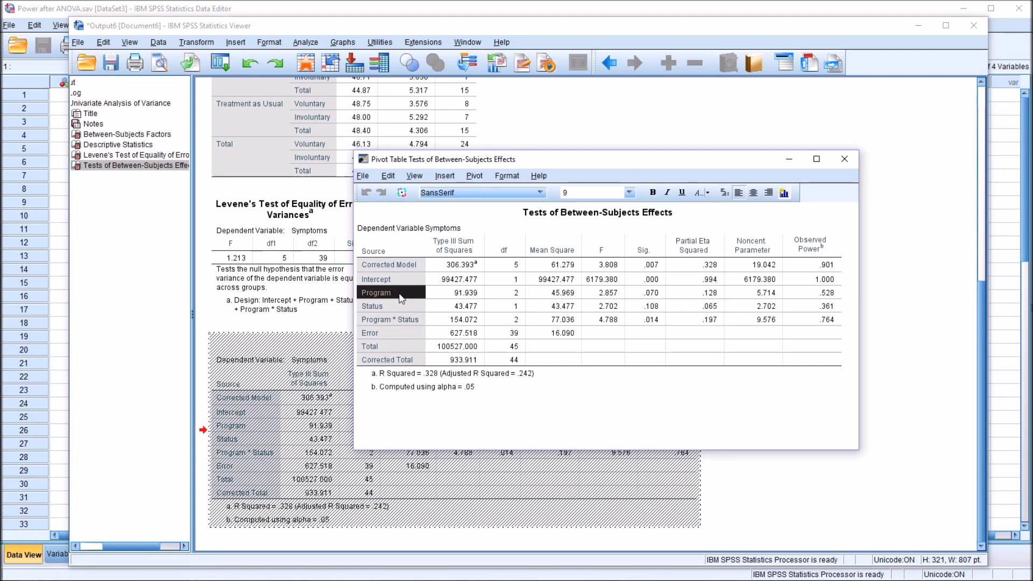
click(400, 307)
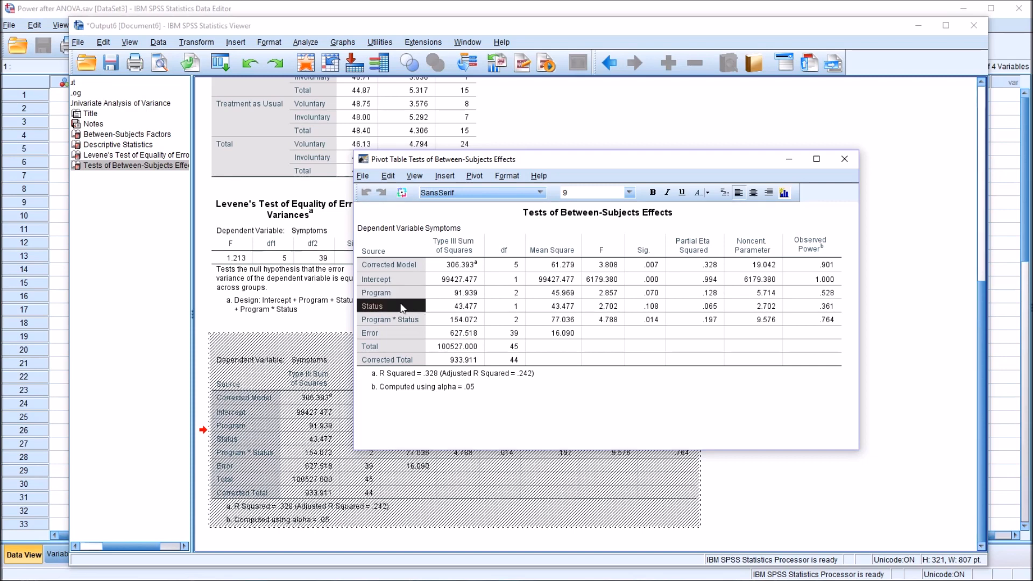
click(645, 307)
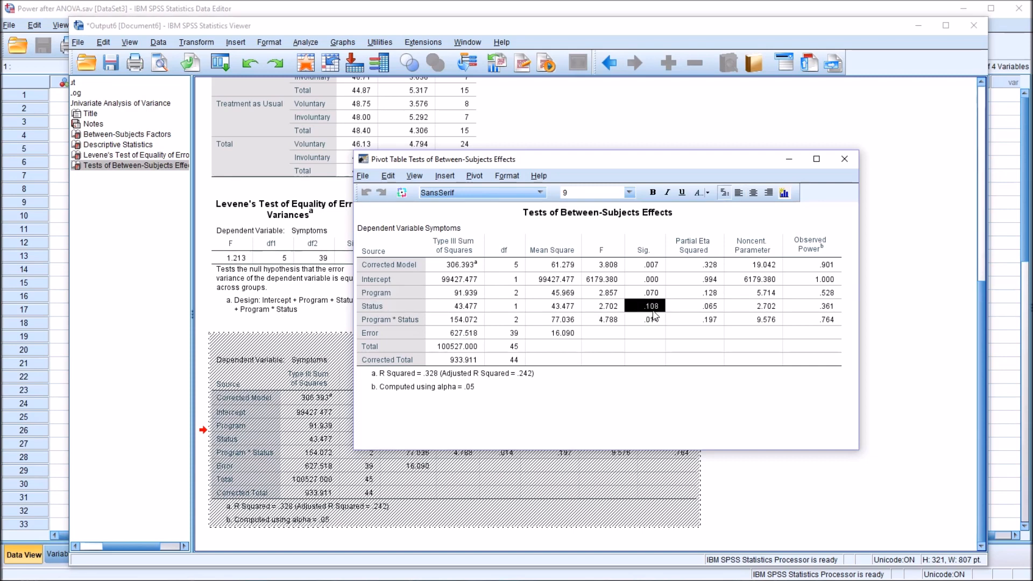
click(704, 310)
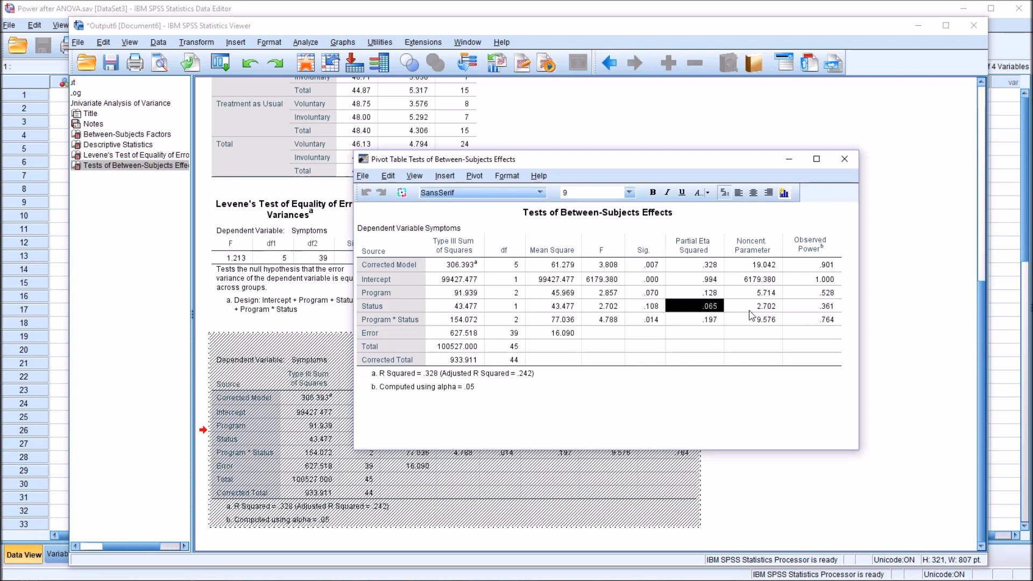
click(807, 307)
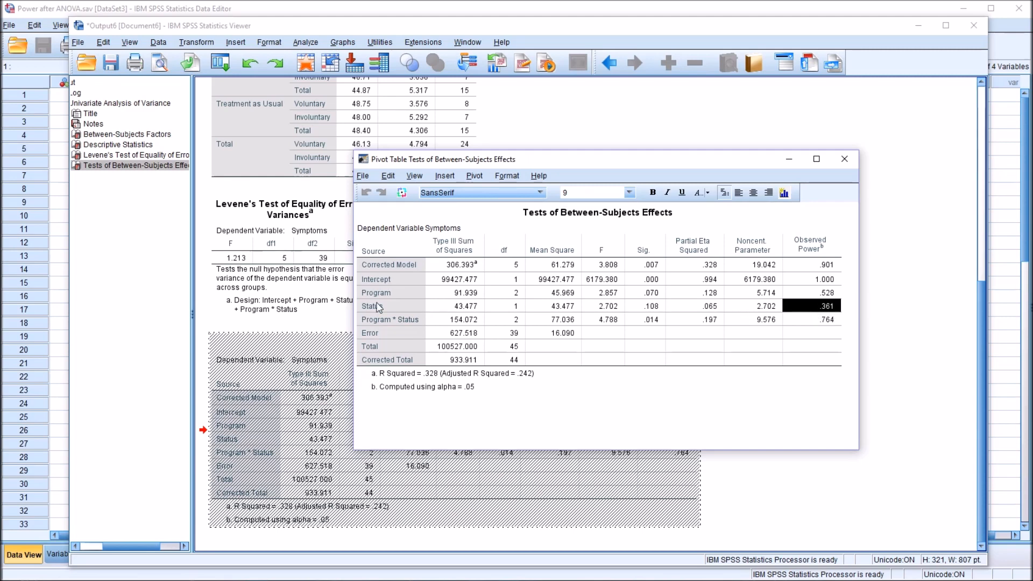
click(387, 323)
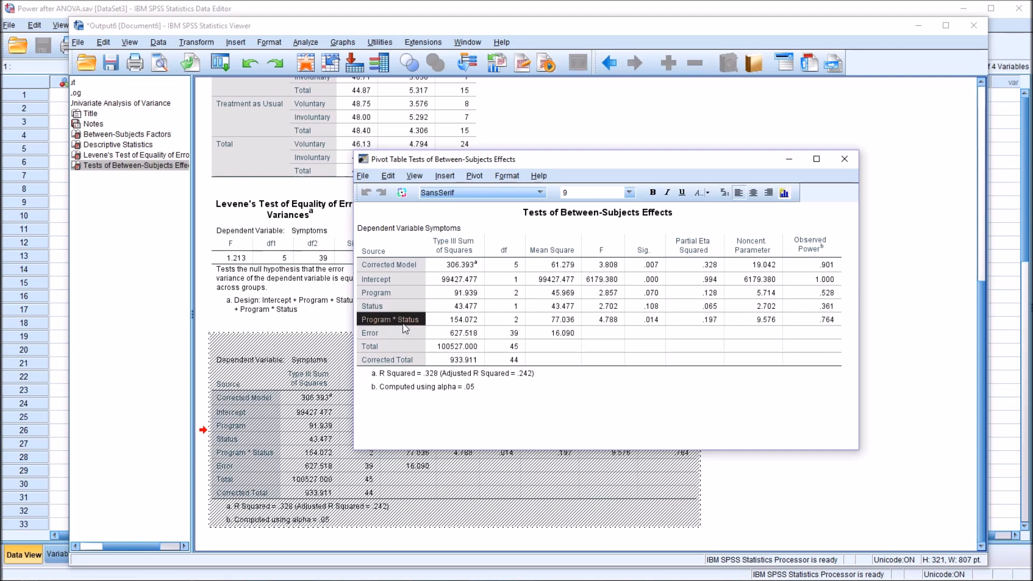
click(646, 321)
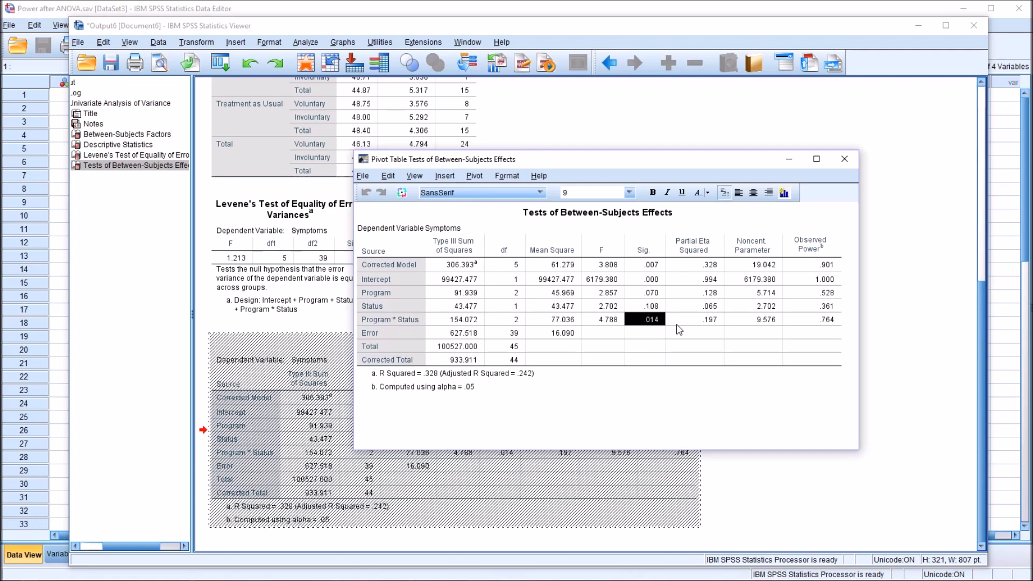
click(701, 321)
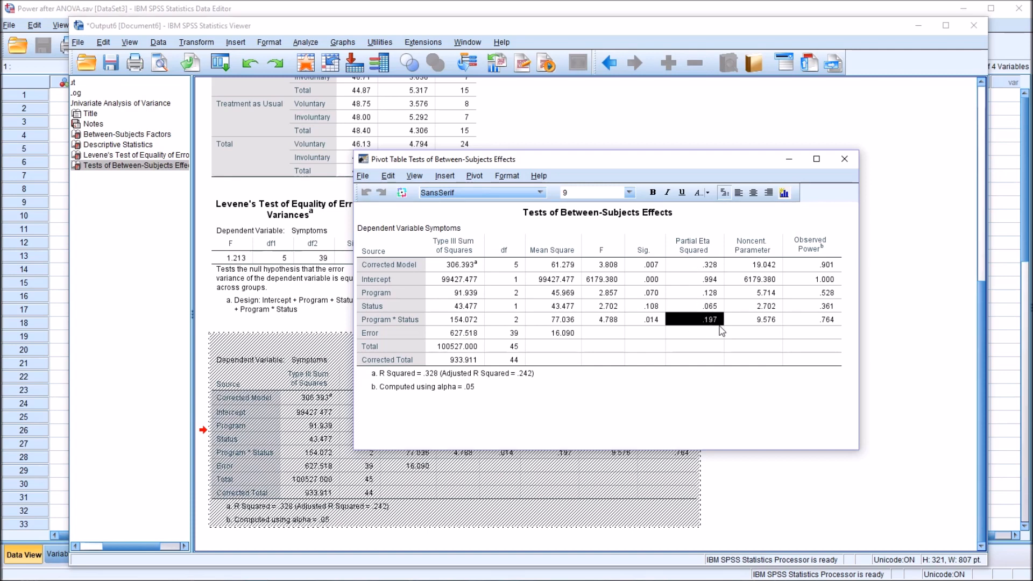
click(806, 323)
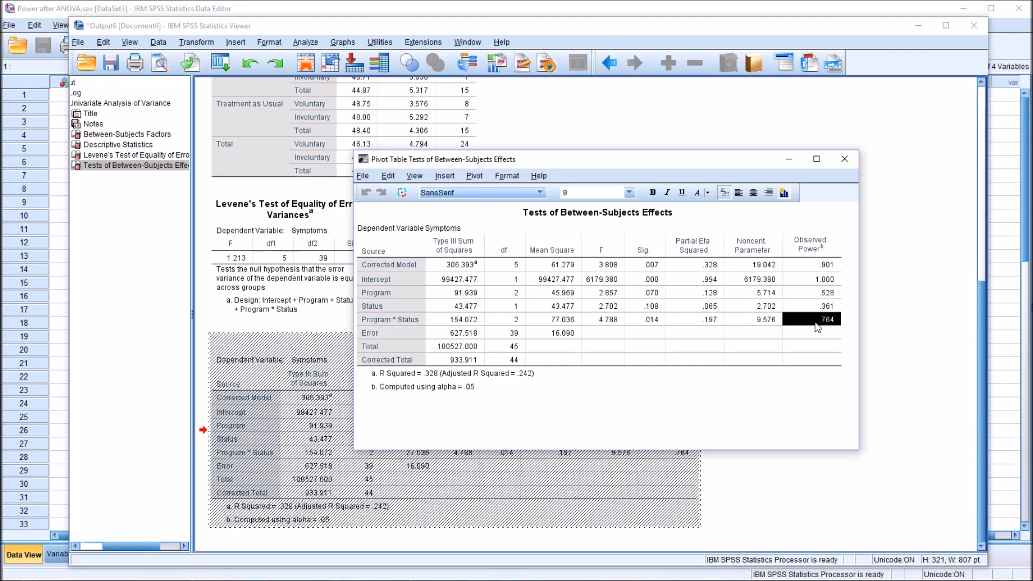